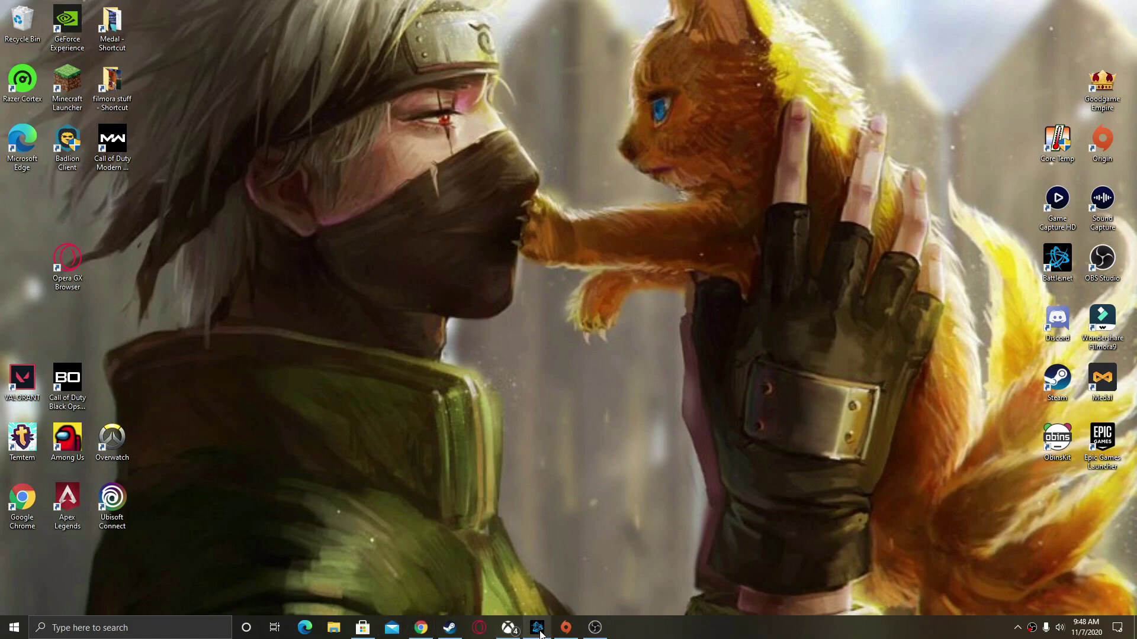
- Restore the Xbox app window with ARK: Survival Evolved downloading at 2%
{"action": "left_click", "coordinate": [501, 636]}
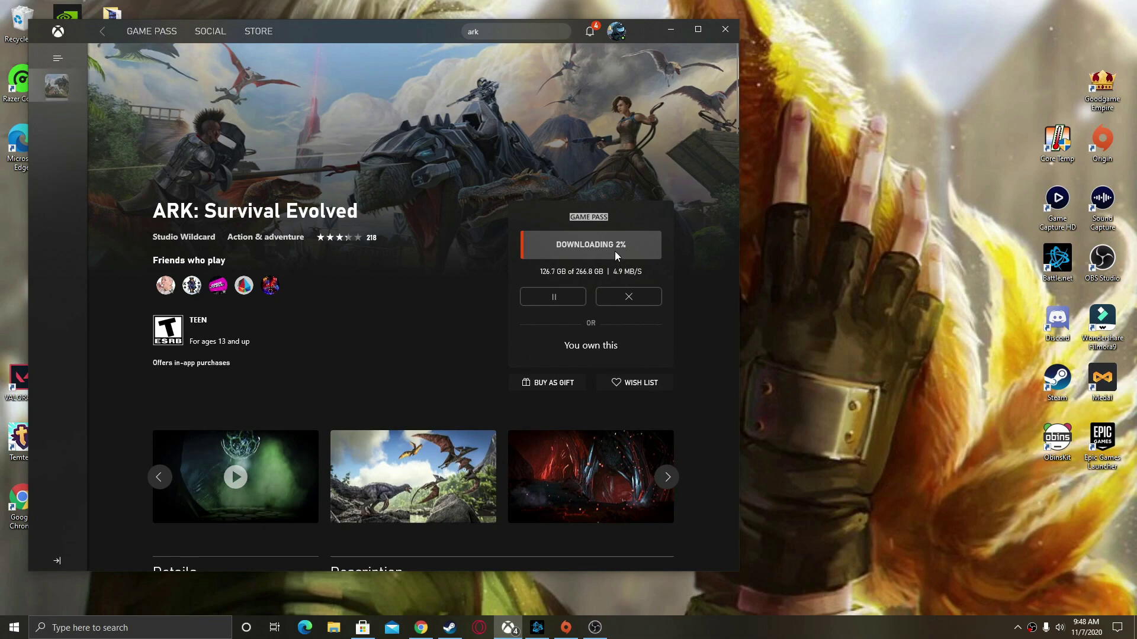
- Cancel the ARK: Survival Evolved download, then restart its install to view the drive choice with D: selected
{"action": "left_click", "coordinate": [612, 299]}
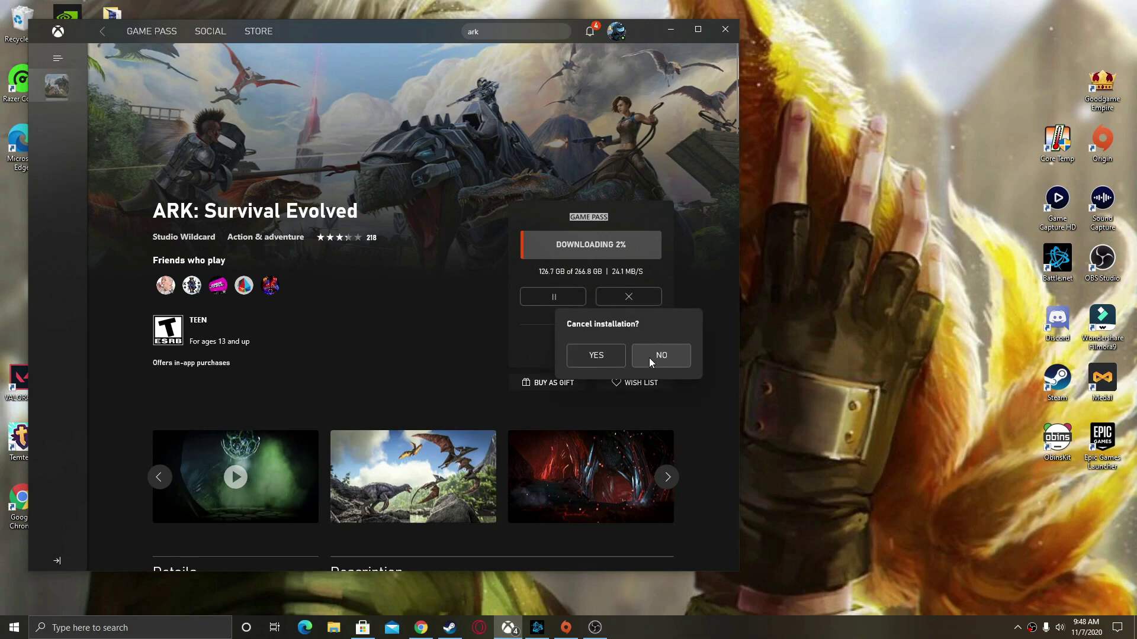
{"action": "left_click", "coordinate": [597, 356]}
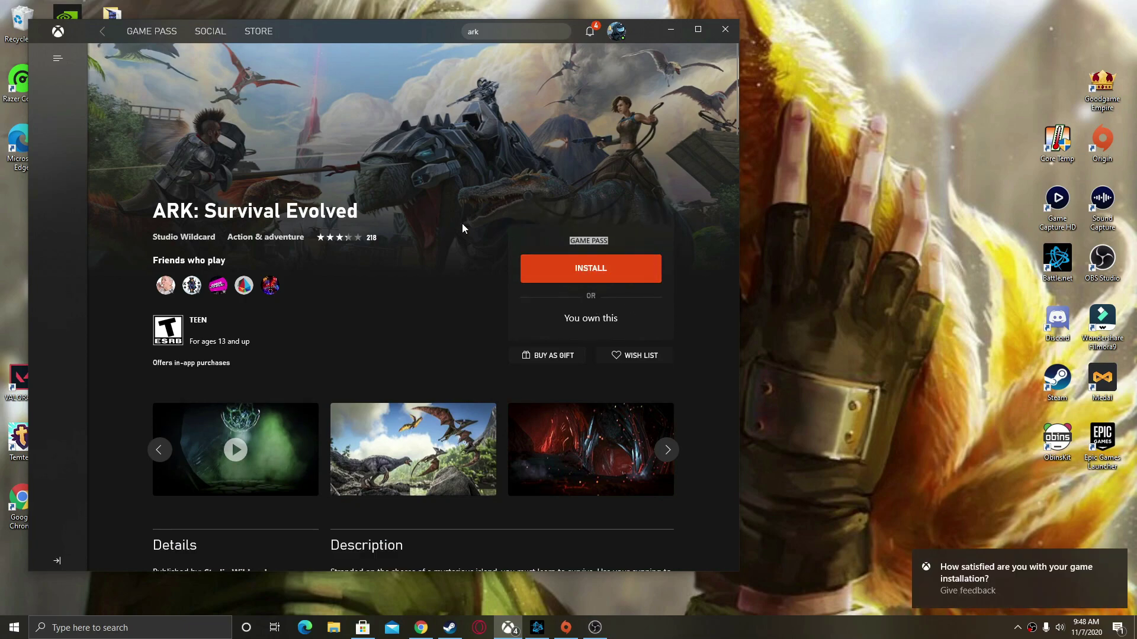
{"action": "left_click", "coordinate": [591, 268]}
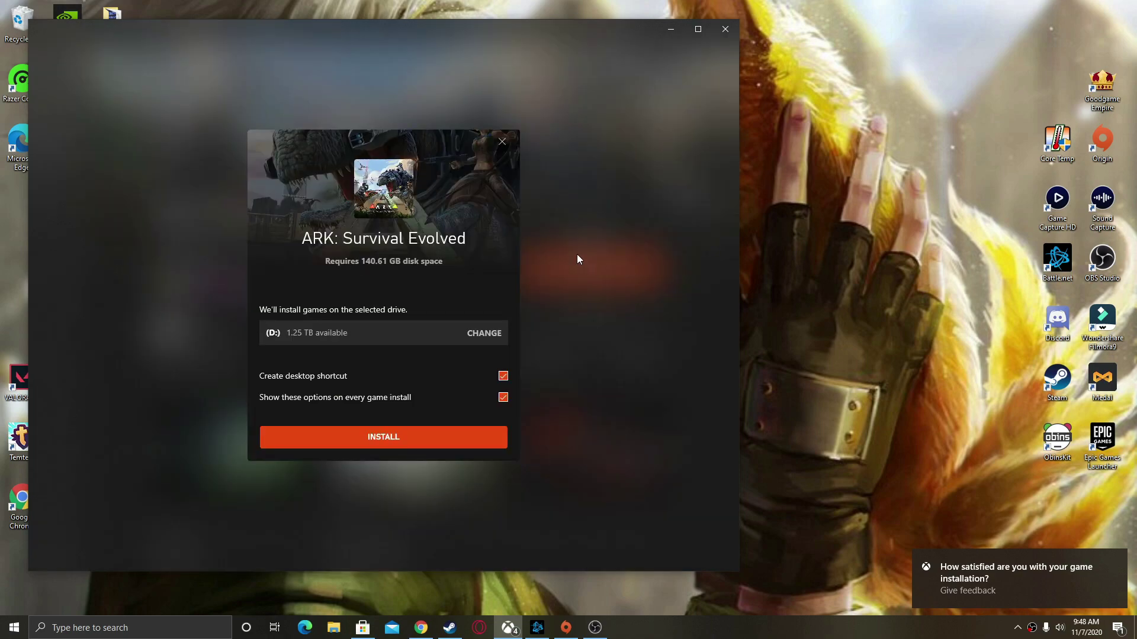
{"action": "left_click", "coordinate": [494, 333]}
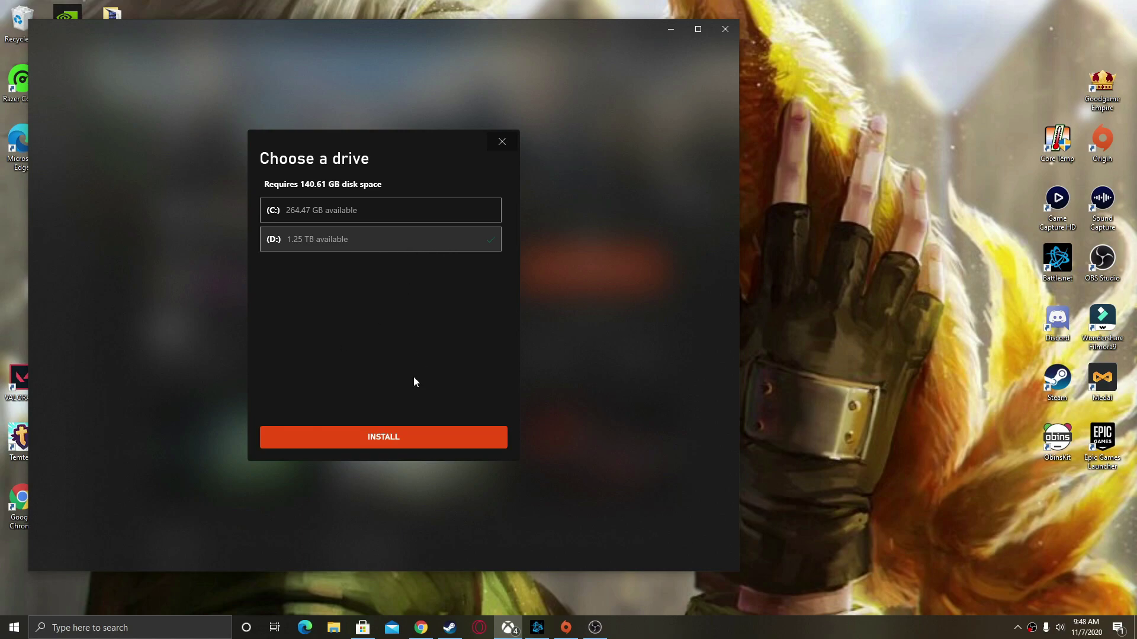
- Close the Xbox drive dialog without installing and open Windows Settings by searching 'setting'
{"action": "left_click", "coordinate": [500, 148]}
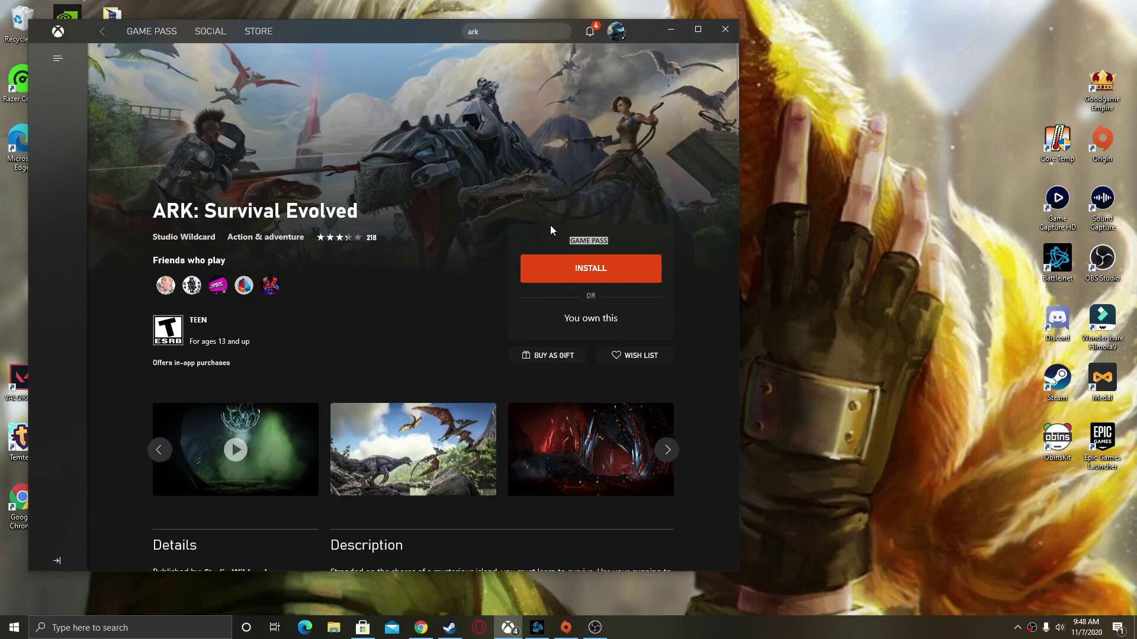
{"action": "left_click", "coordinate": [214, 628]}
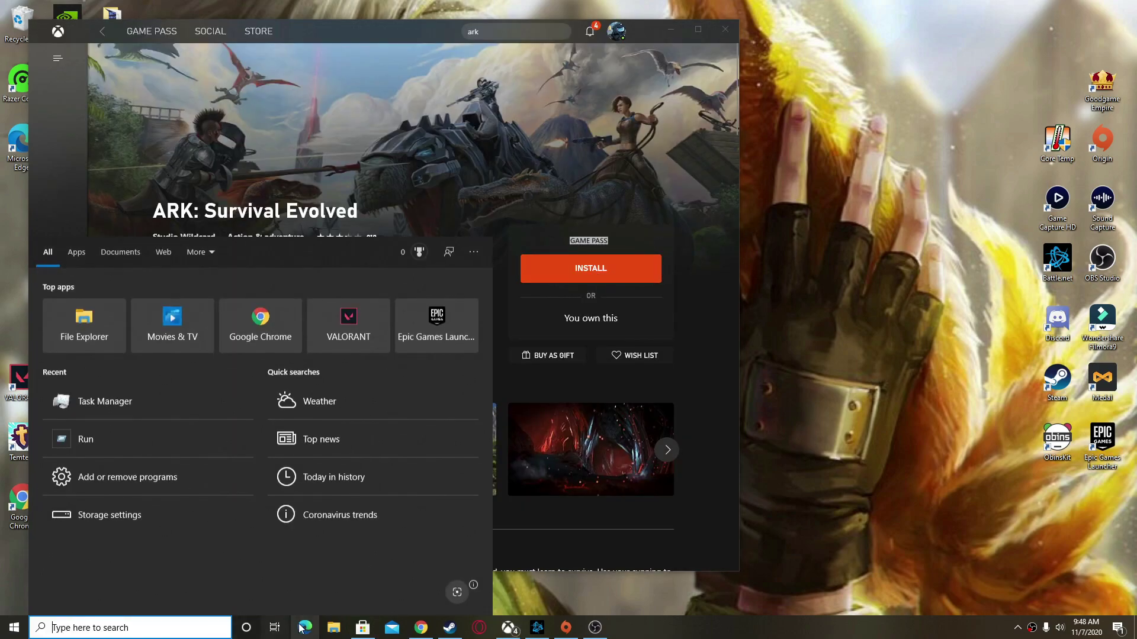
{"action": "type", "text": "settings"}
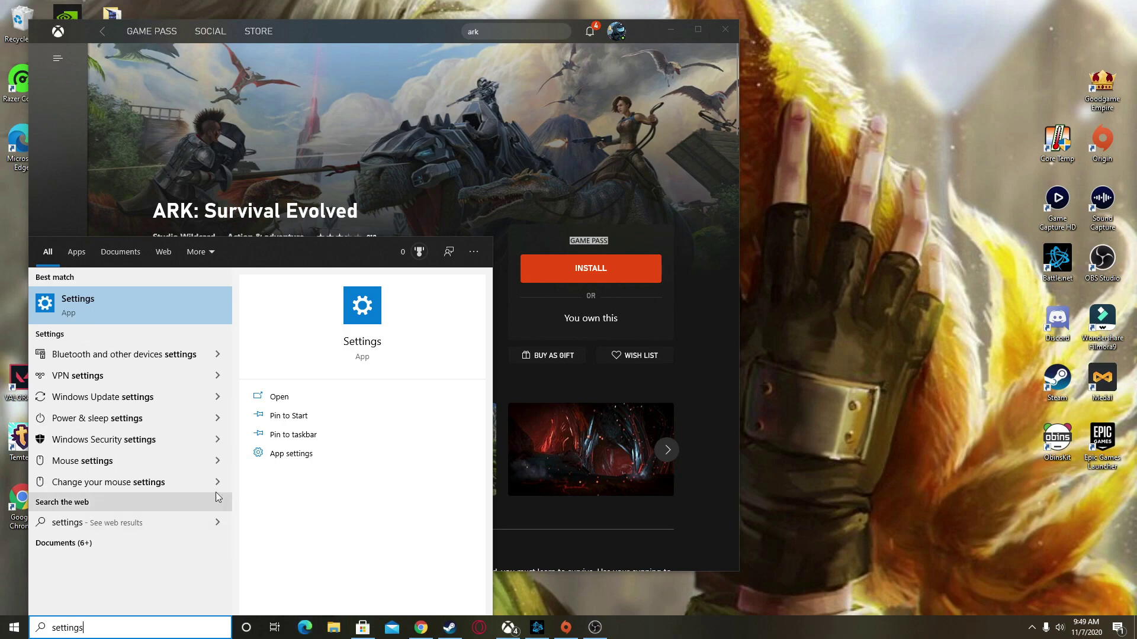
{"action": "left_click", "coordinate": [204, 308]}
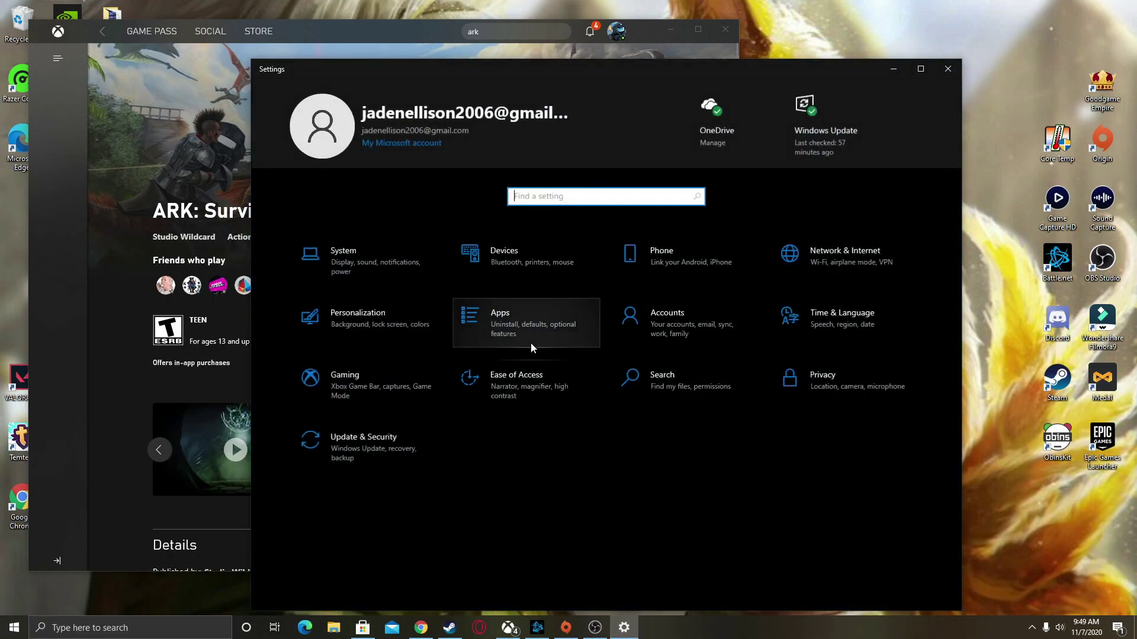
- Go to System > Storage and check usage on the other drives
{"action": "left_click", "coordinate": [539, 314]}
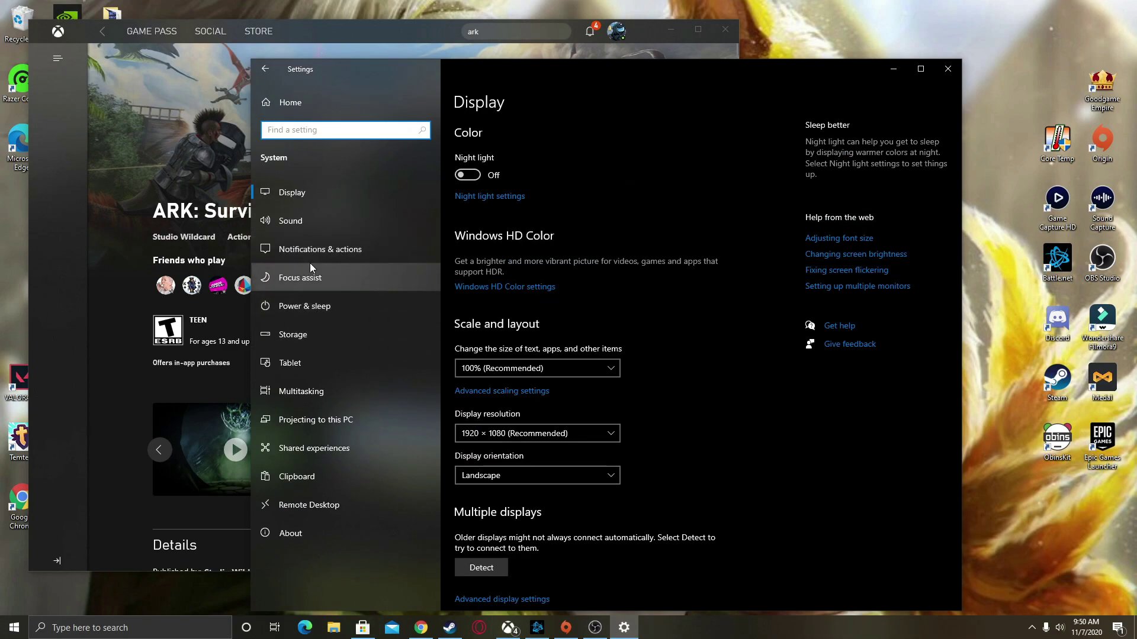
{"action": "left_click", "coordinate": [331, 338]}
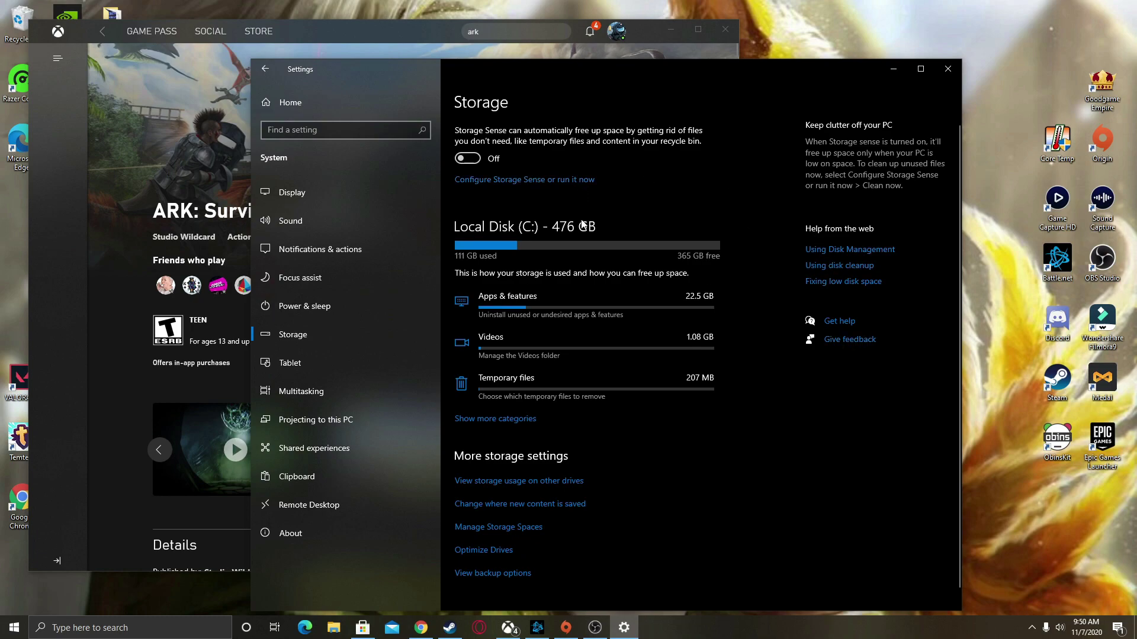
{"action": "left_click", "coordinate": [560, 482]}
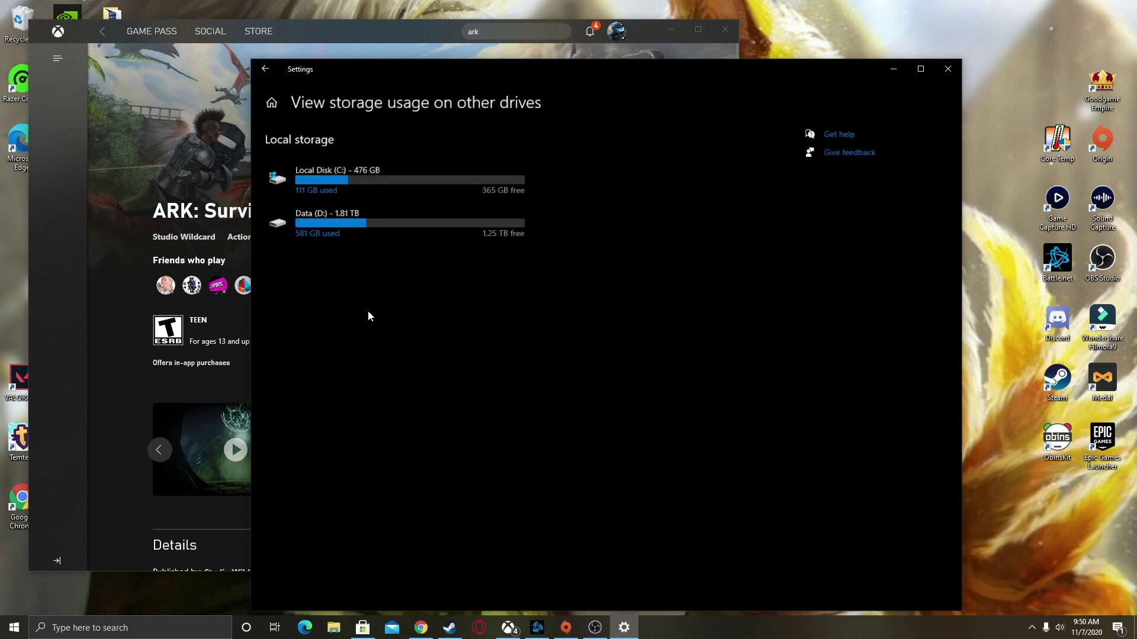
{"action": "left_click", "coordinate": [266, 76]}
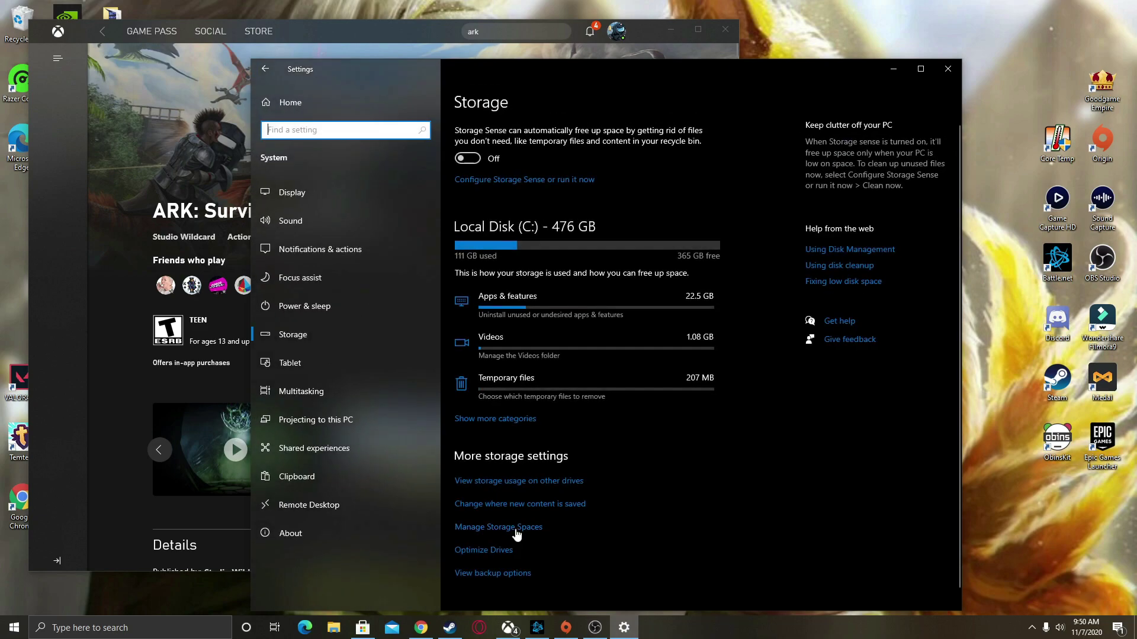
{"action": "left_click", "coordinate": [520, 504]}
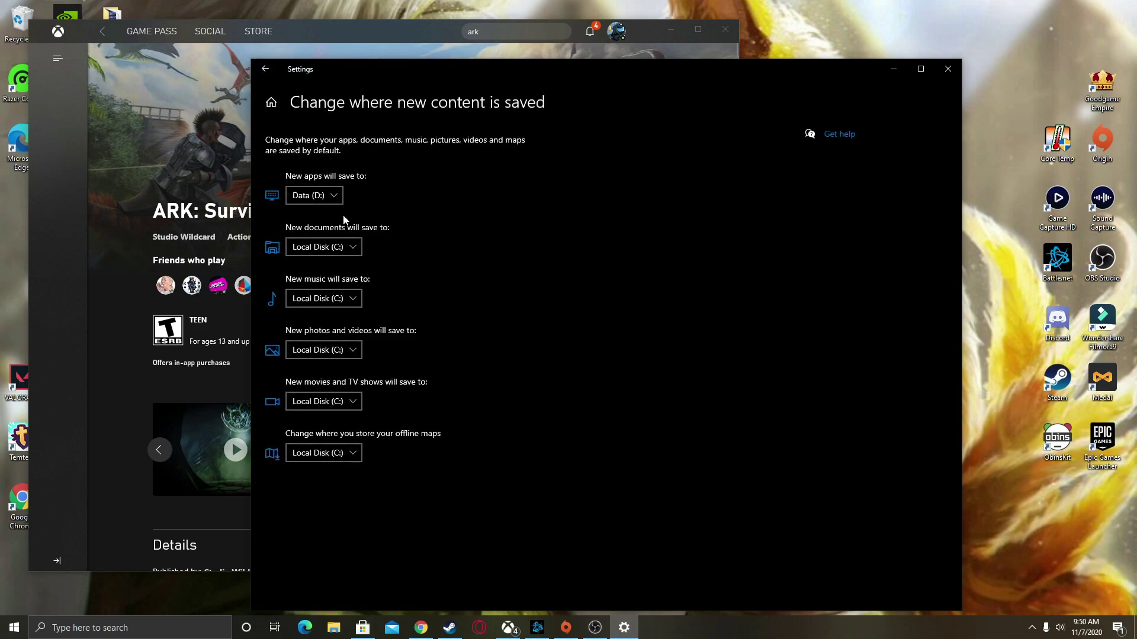
{"action": "left_click", "coordinate": [265, 69]}
{"action": "left_click", "coordinate": [511, 504]}
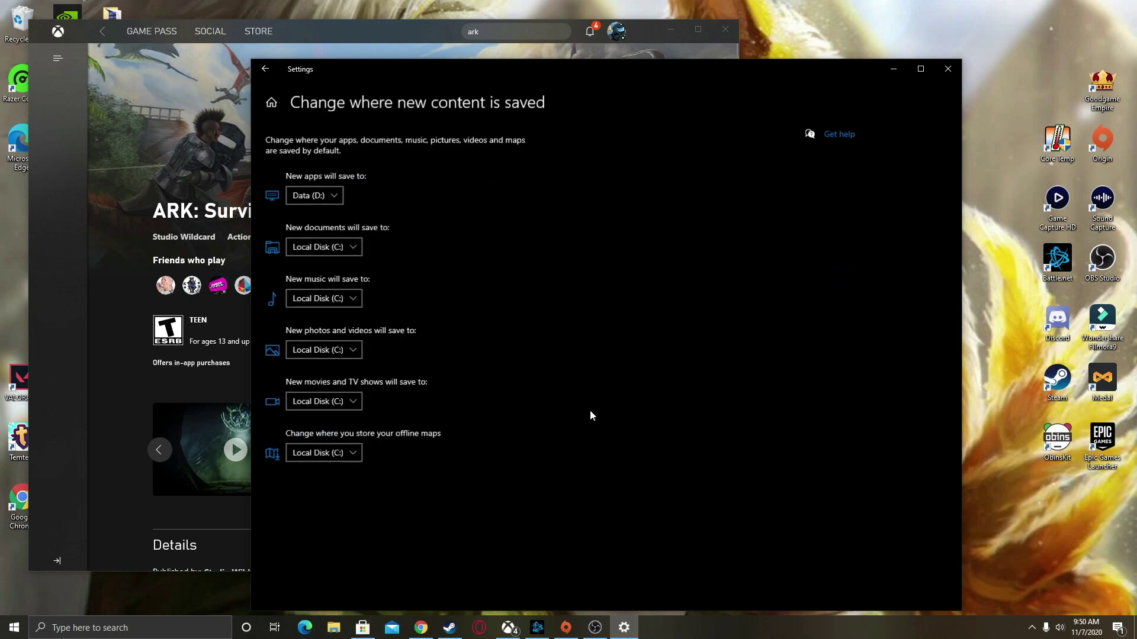
{"action": "left_click", "coordinate": [331, 196]}
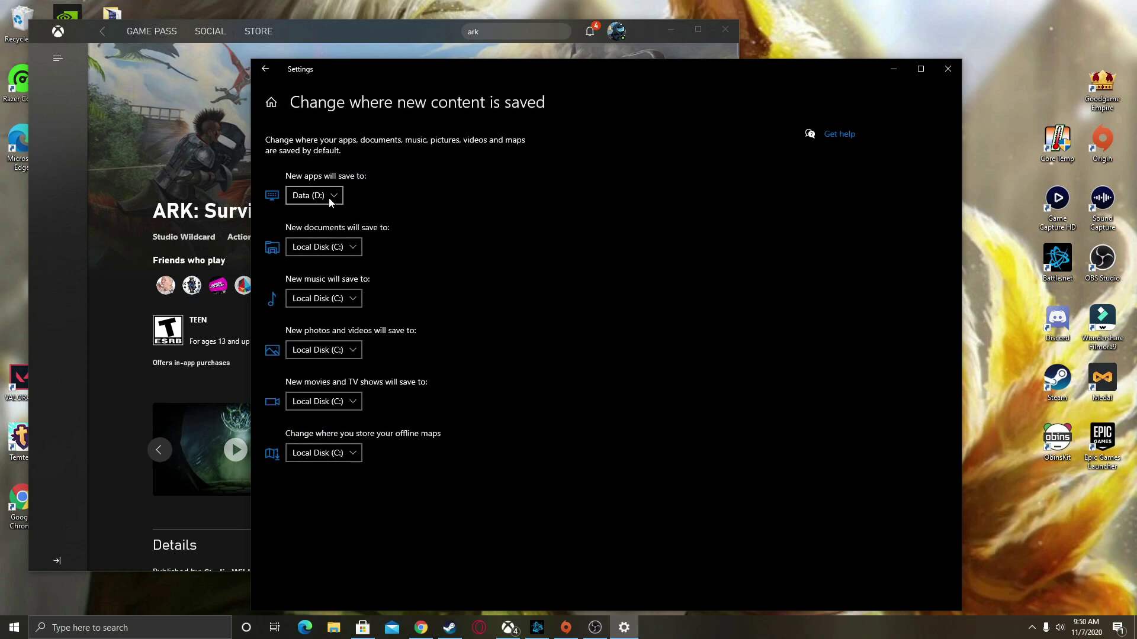
{"action": "left_click", "coordinate": [320, 202]}
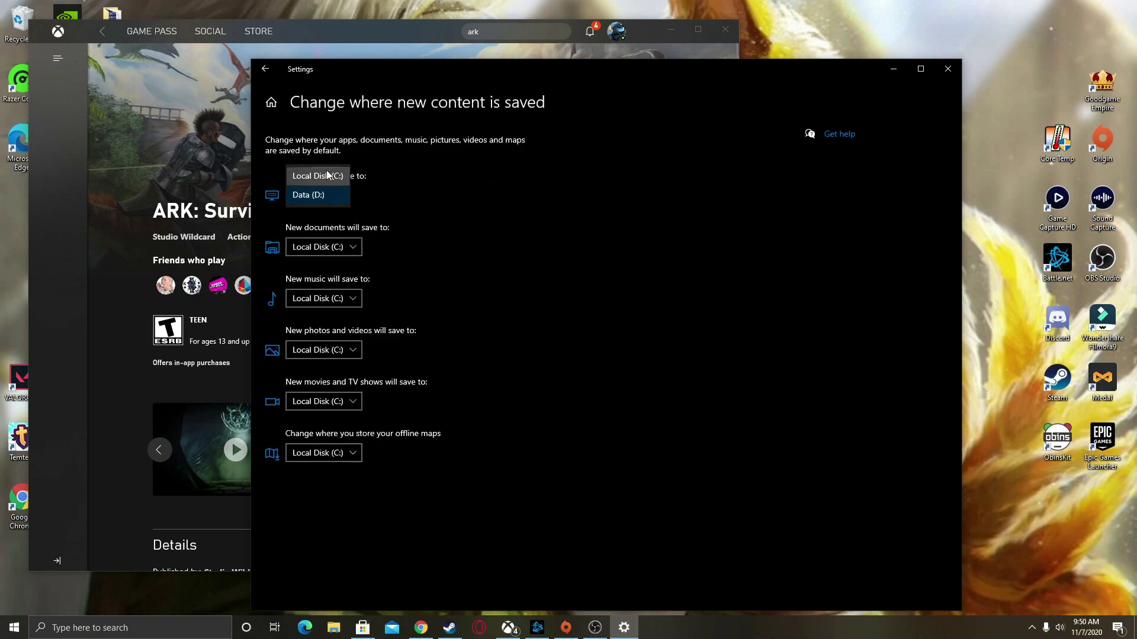
{"action": "left_click", "coordinate": [333, 189]}
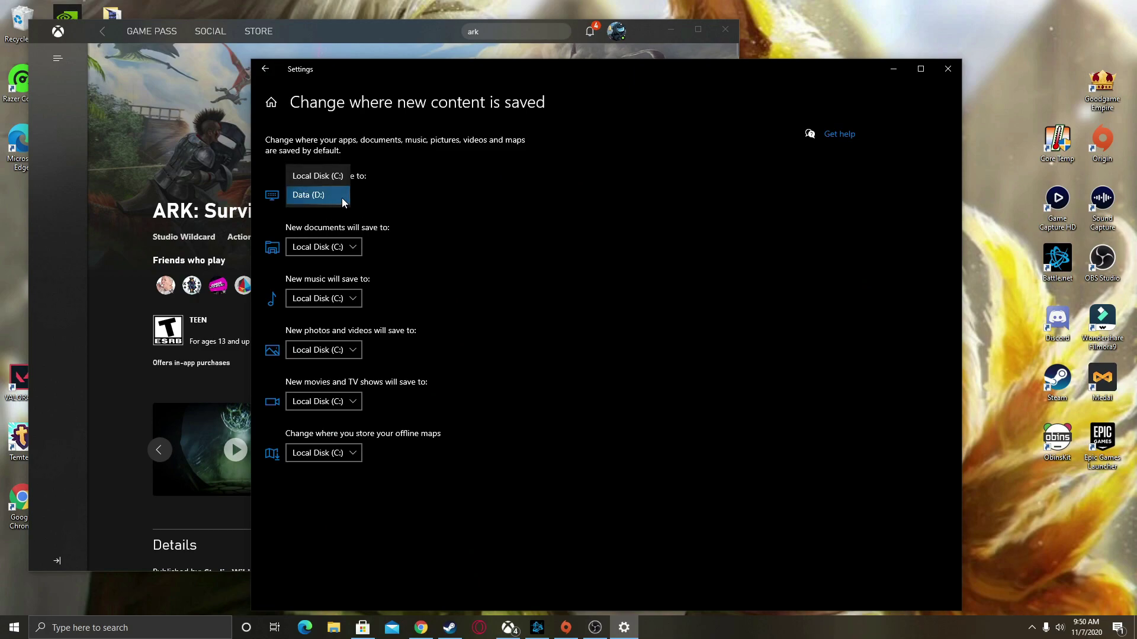
{"action": "left_click", "coordinate": [329, 197]}
{"action": "left_click", "coordinate": [331, 199]}
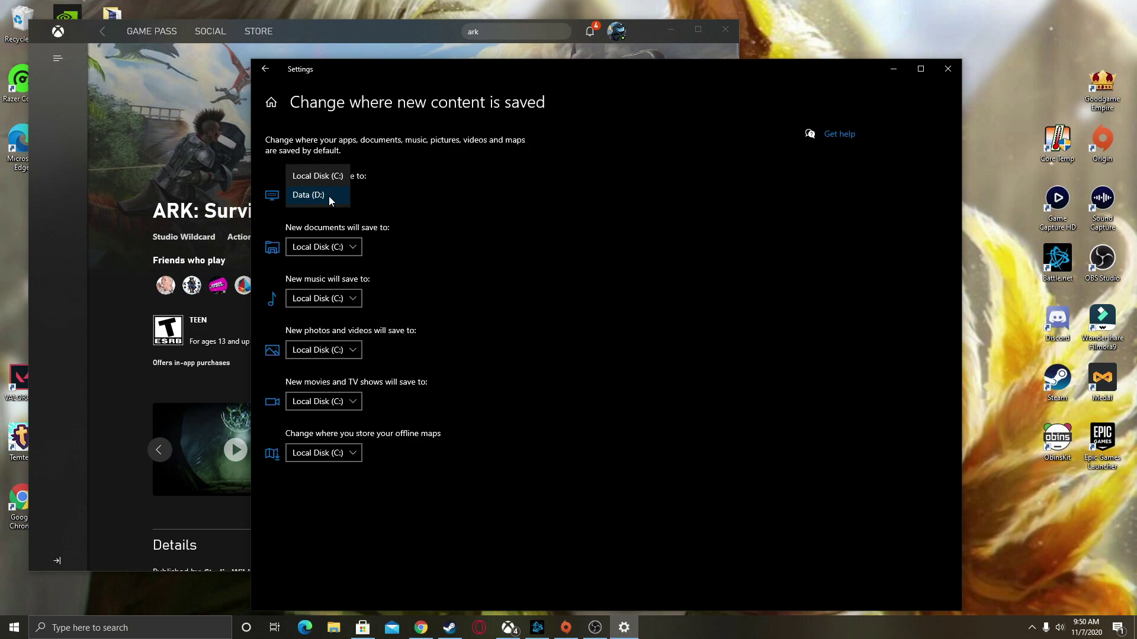
{"action": "left_click", "coordinate": [327, 196]}
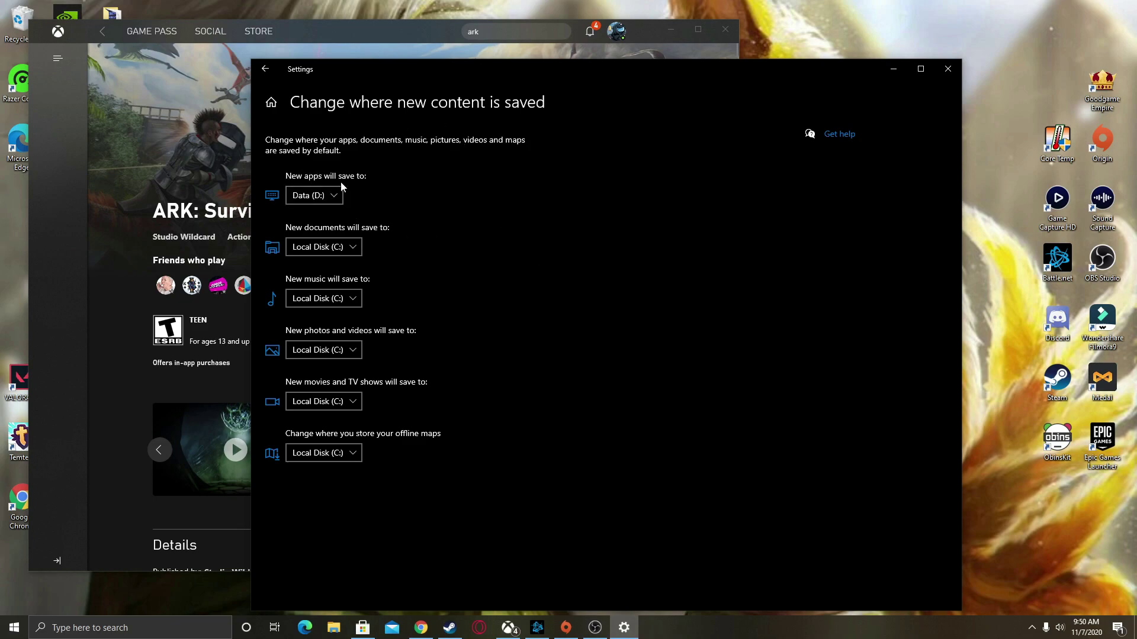
{"action": "left_click", "coordinate": [330, 198]}
{"action": "left_click", "coordinate": [330, 202]}
- Open the Data (D:) drive from This PC in File Explorer
{"action": "left_click", "coordinate": [333, 628]}
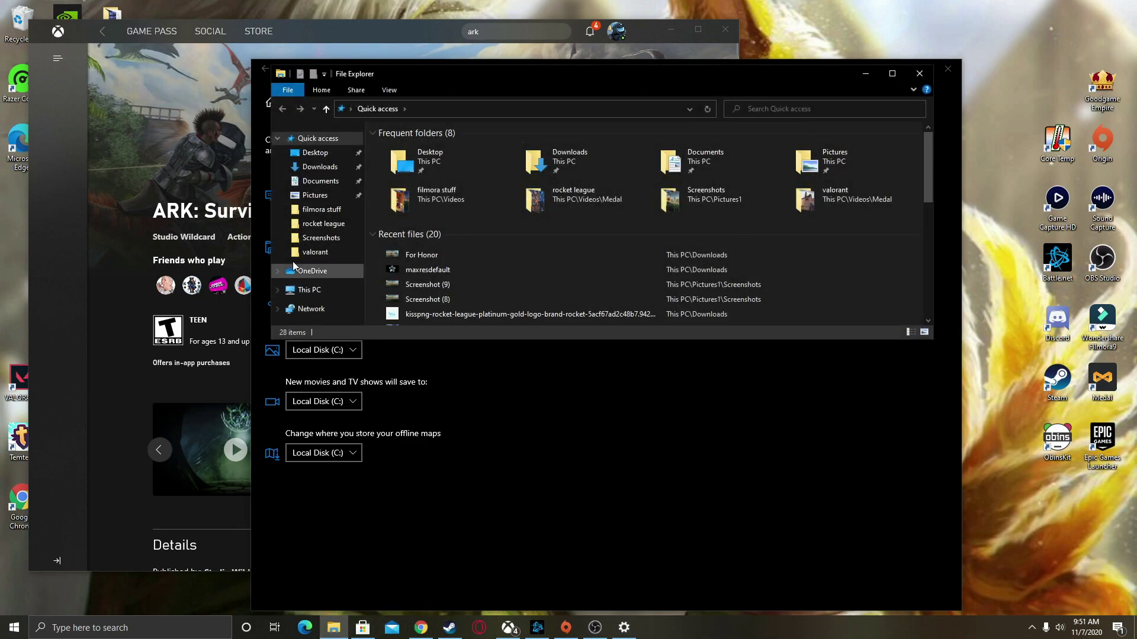
{"action": "left_click", "coordinate": [320, 291]}
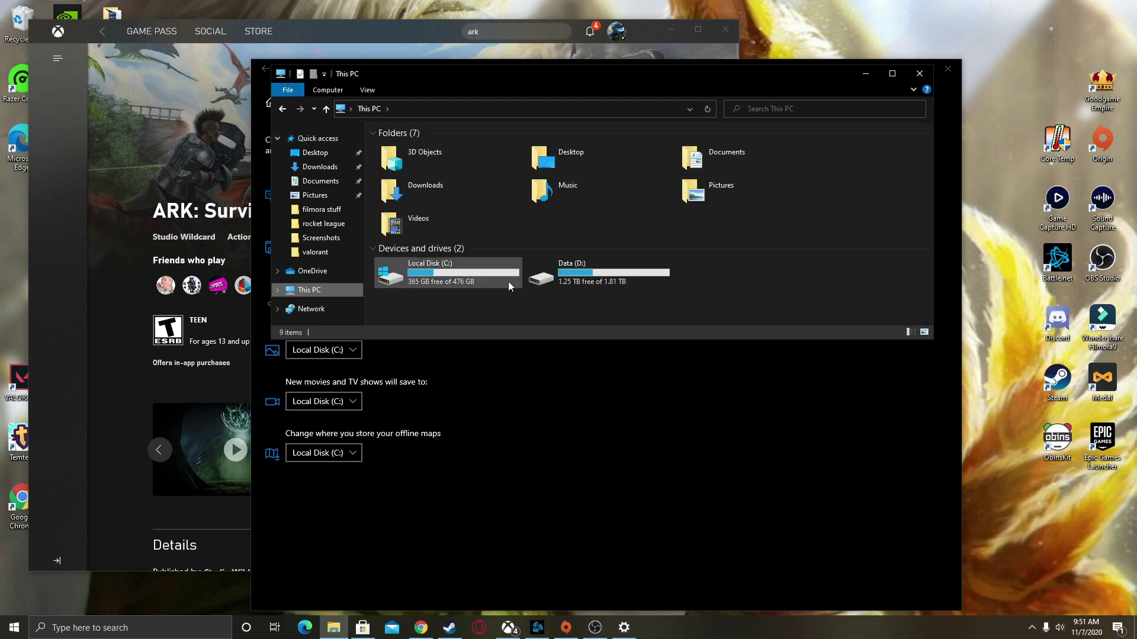
{"action": "double_click", "coordinate": [644, 272]}
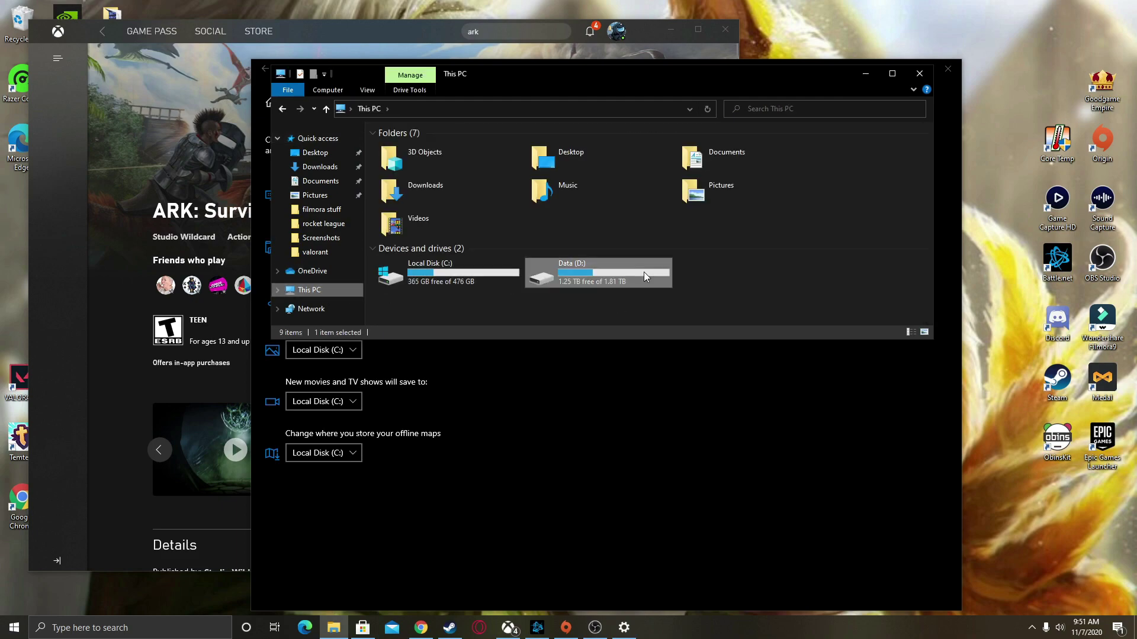
{"action": "scroll", "coordinate": [768, 247], "scroll_direction": "down", "scroll_amount": 4}
{"action": "scroll", "coordinate": [795, 250], "scroll_direction": "up", "scroll_amount": 3}
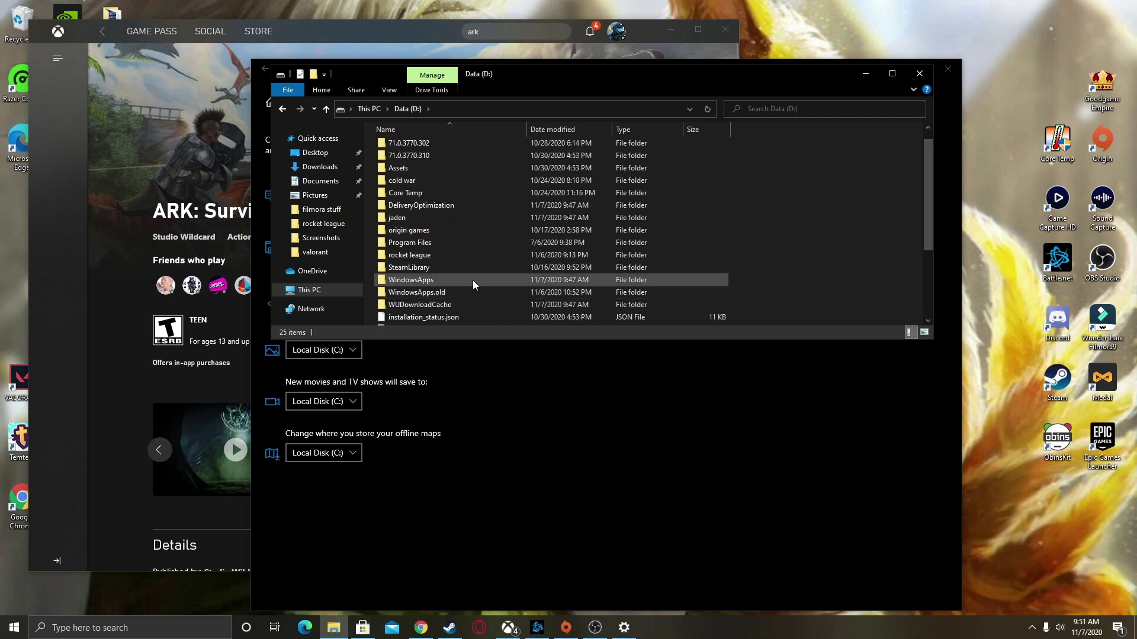
- Get denied access to WindowsApps, view WindowsApps.old, then return and select WindowsApps
{"action": "left_click", "coordinate": [473, 279]}
{"action": "double_click", "coordinate": [473, 280]}
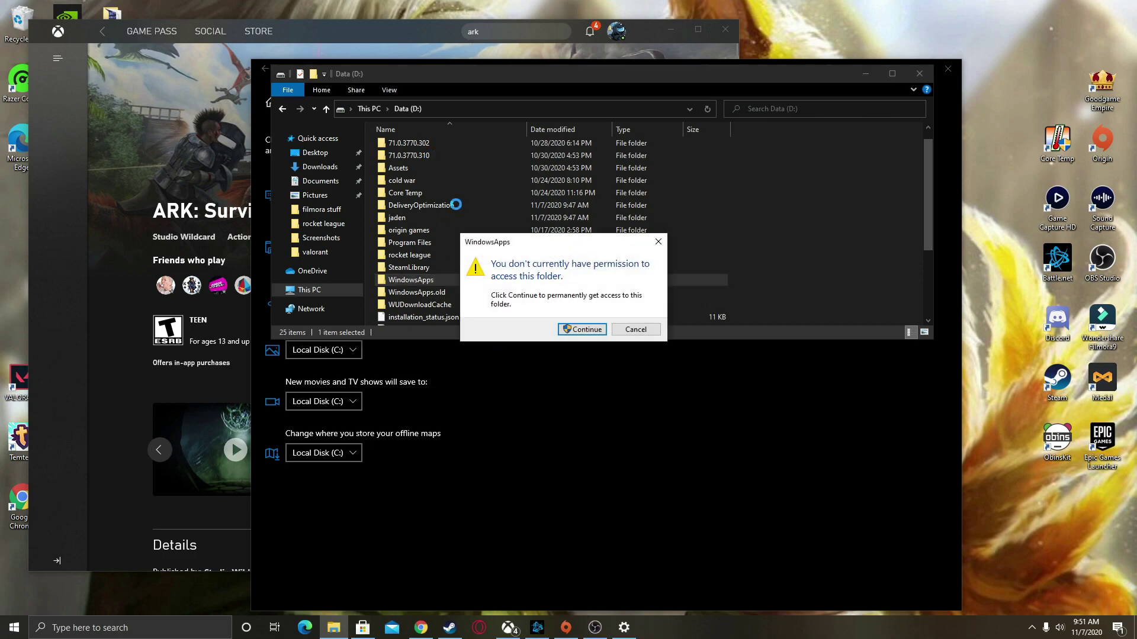
{"action": "left_click", "coordinate": [663, 248]}
{"action": "double_click", "coordinate": [482, 293]}
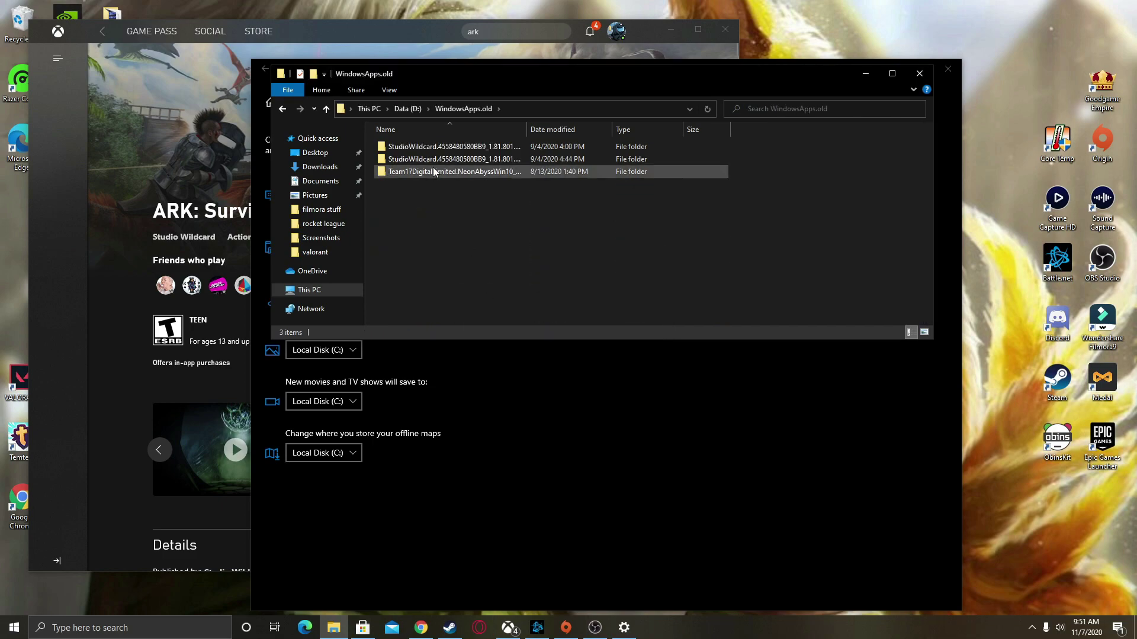
{"action": "left_click", "coordinate": [408, 109]}
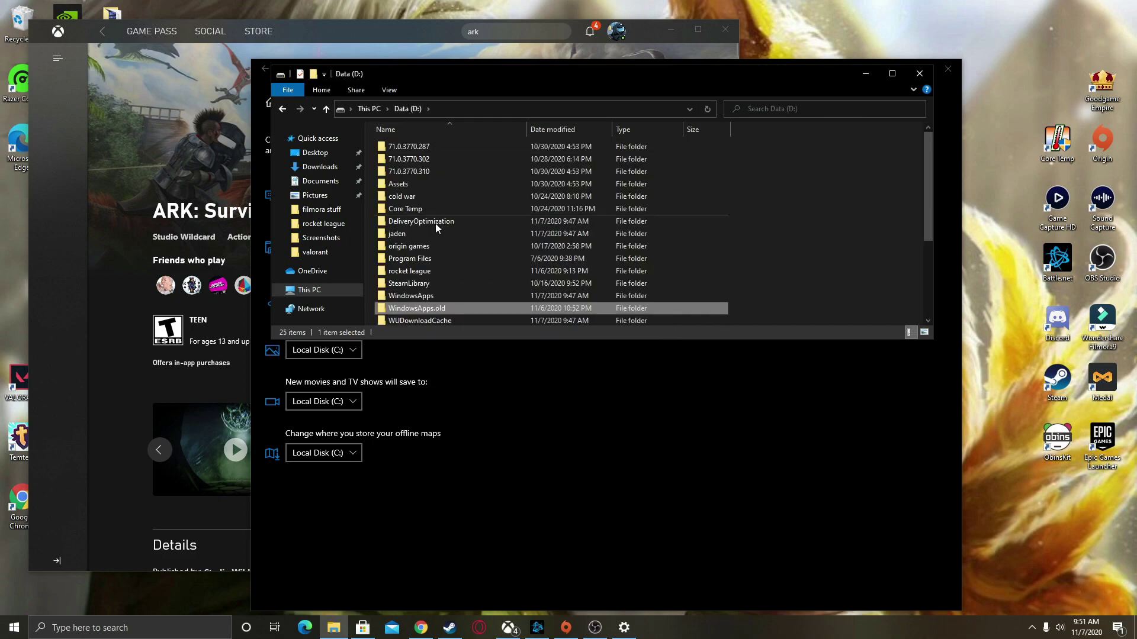
{"action": "left_click", "coordinate": [440, 296]}
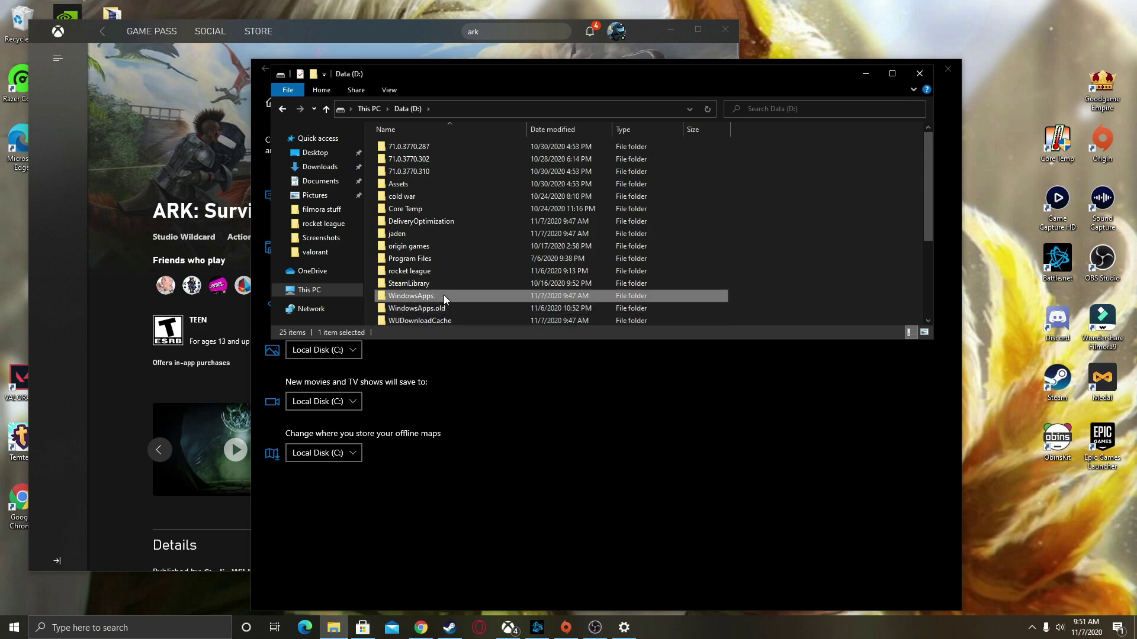
- View WindowsApps' advanced security settings with its TrustedInstaller owner and permissions, then close both dialogs
{"action": "right_click", "coordinate": [453, 296]}
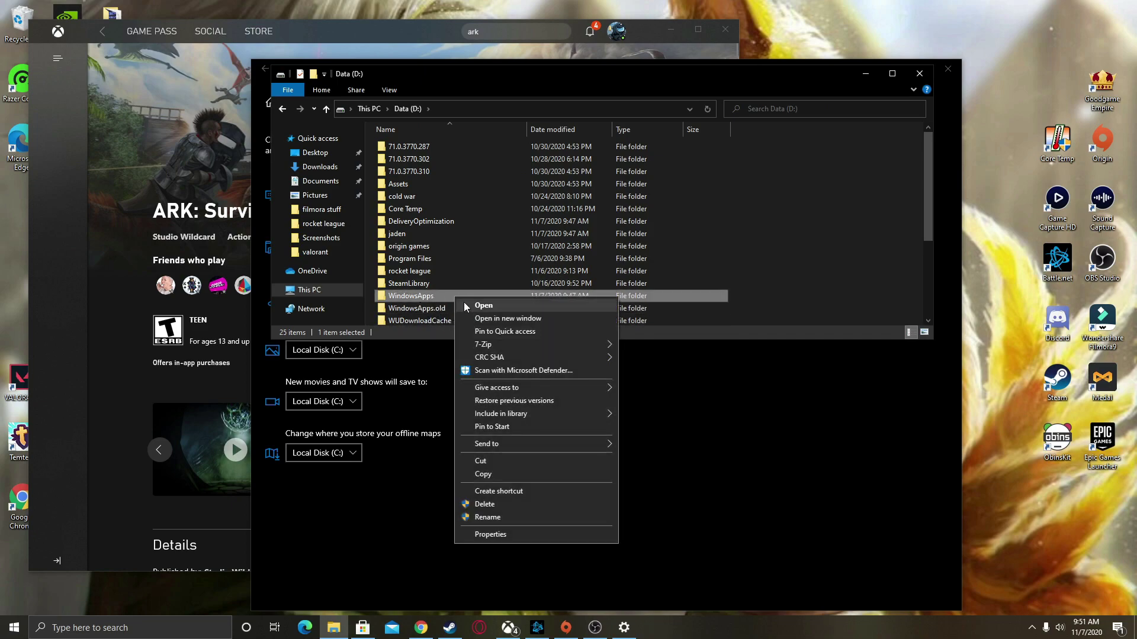
{"action": "left_click", "coordinate": [506, 536]}
{"action": "left_click", "coordinate": [545, 329]}
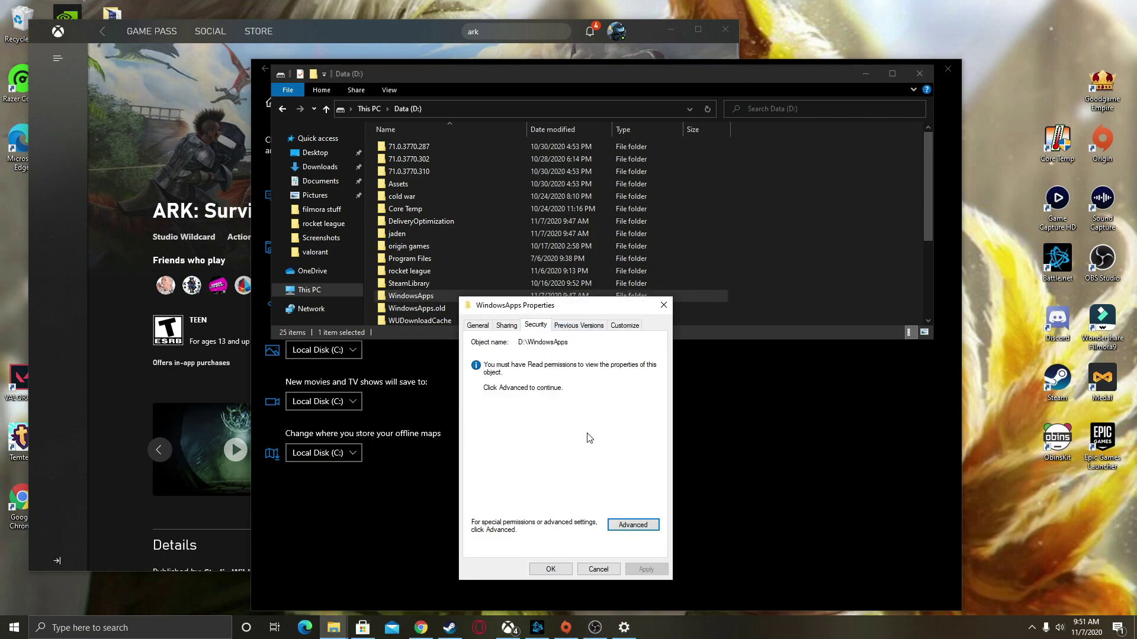
{"action": "left_click", "coordinate": [646, 528]}
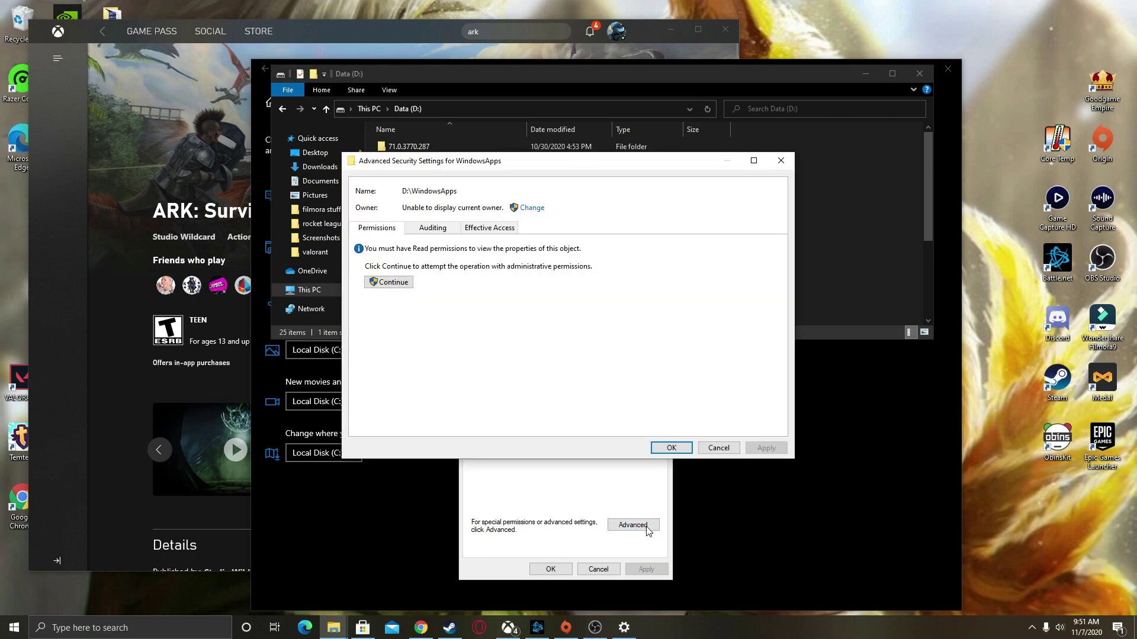
{"action": "left_click", "coordinate": [394, 283]}
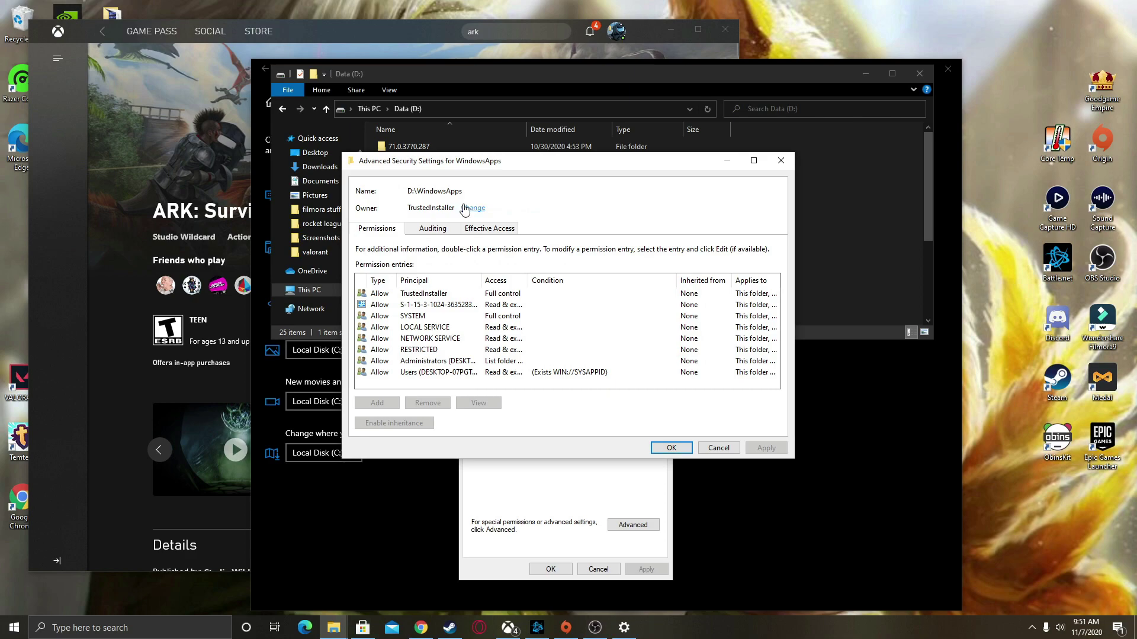
{"action": "left_click", "coordinate": [780, 160]}
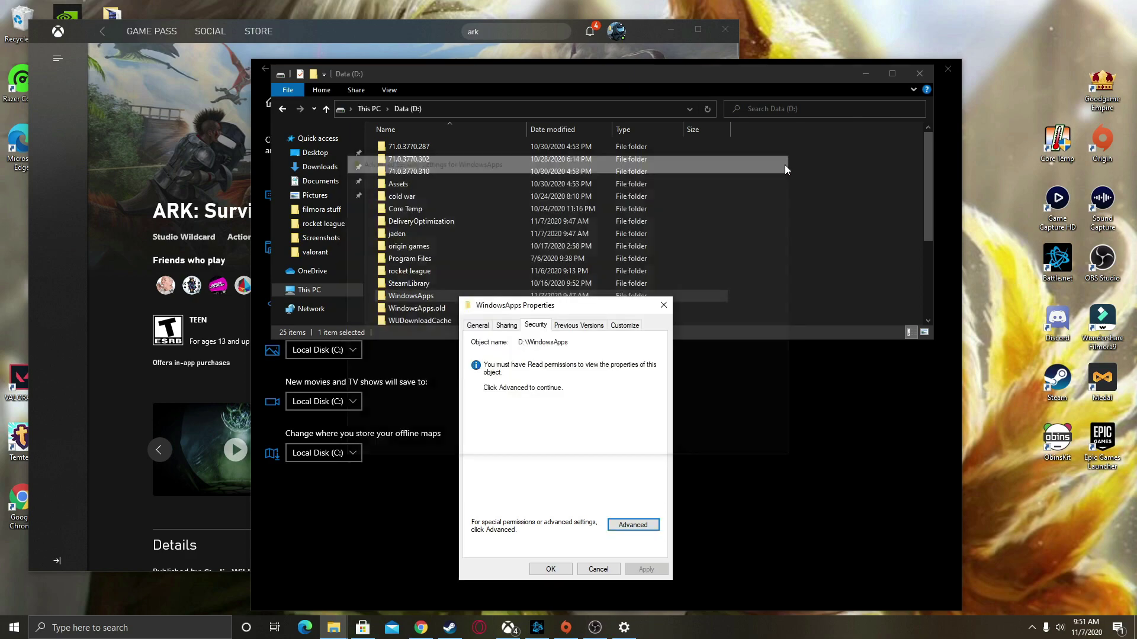
{"action": "left_click", "coordinate": [662, 302]}
{"action": "right_click", "coordinate": [499, 301]}
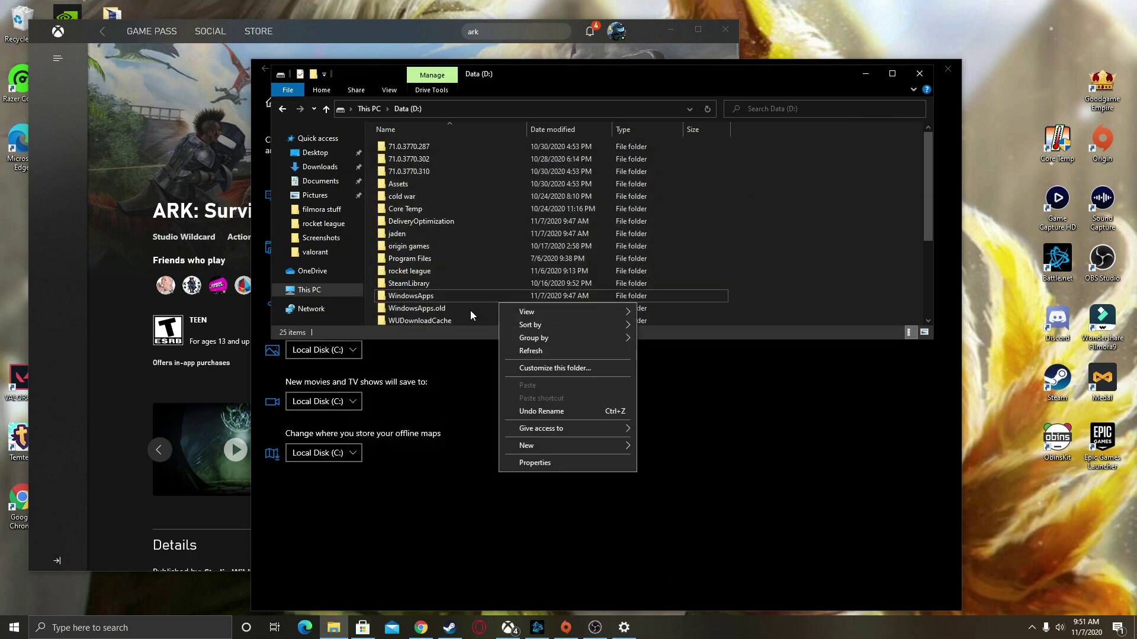
{"action": "left_click", "coordinate": [469, 310]}
{"action": "right_click", "coordinate": [467, 309]}
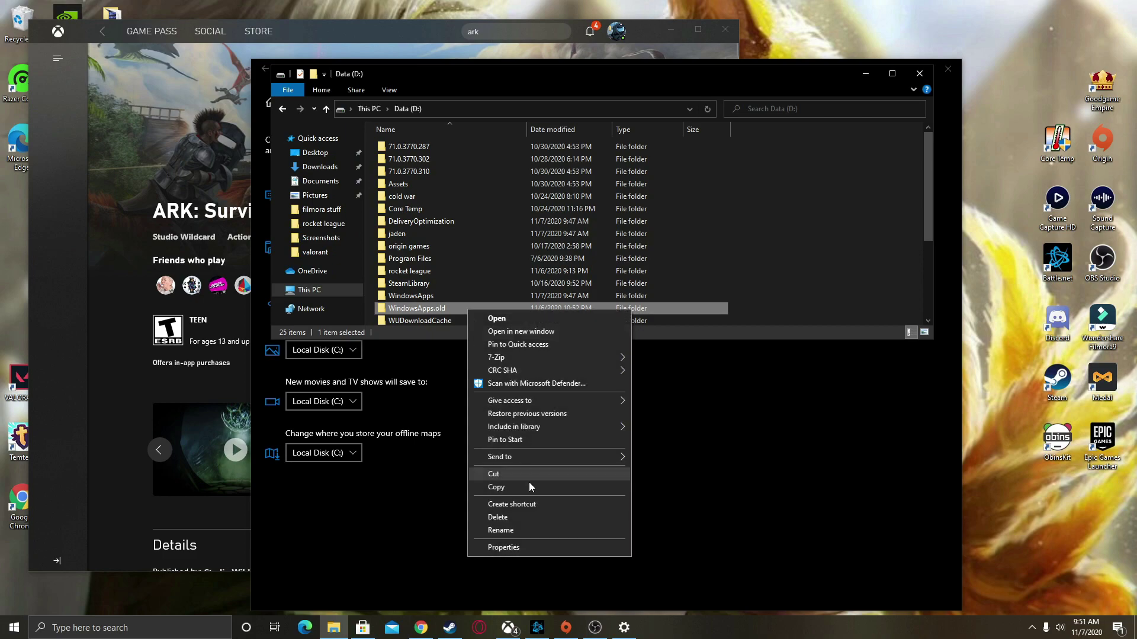
{"action": "left_click", "coordinate": [532, 545]}
{"action": "left_click", "coordinate": [550, 339]}
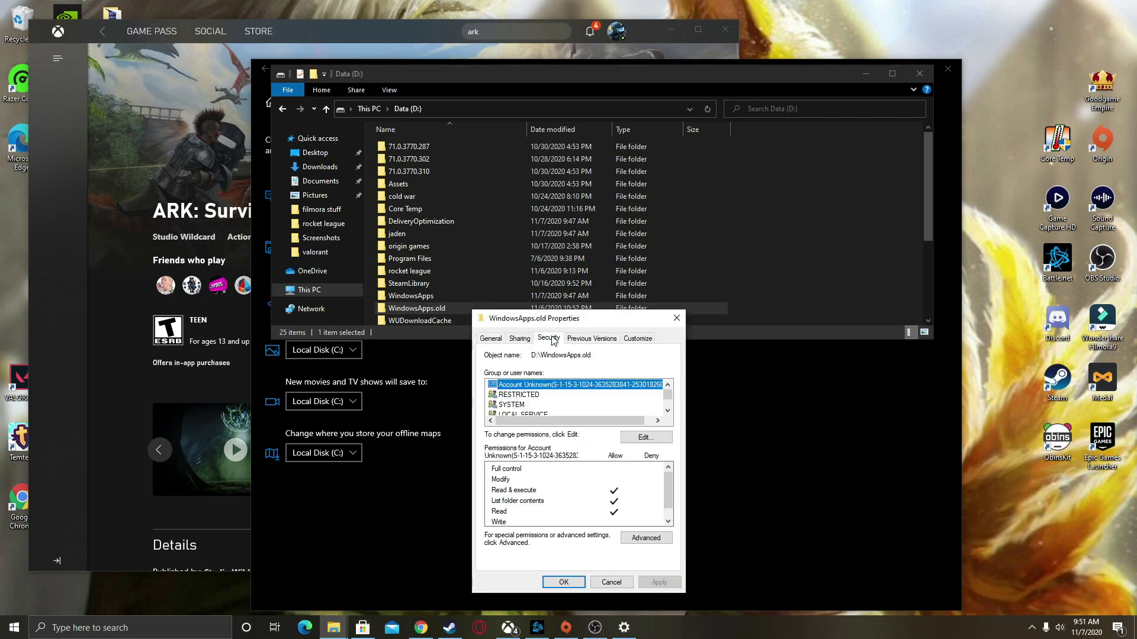
{"action": "left_click", "coordinate": [646, 538]}
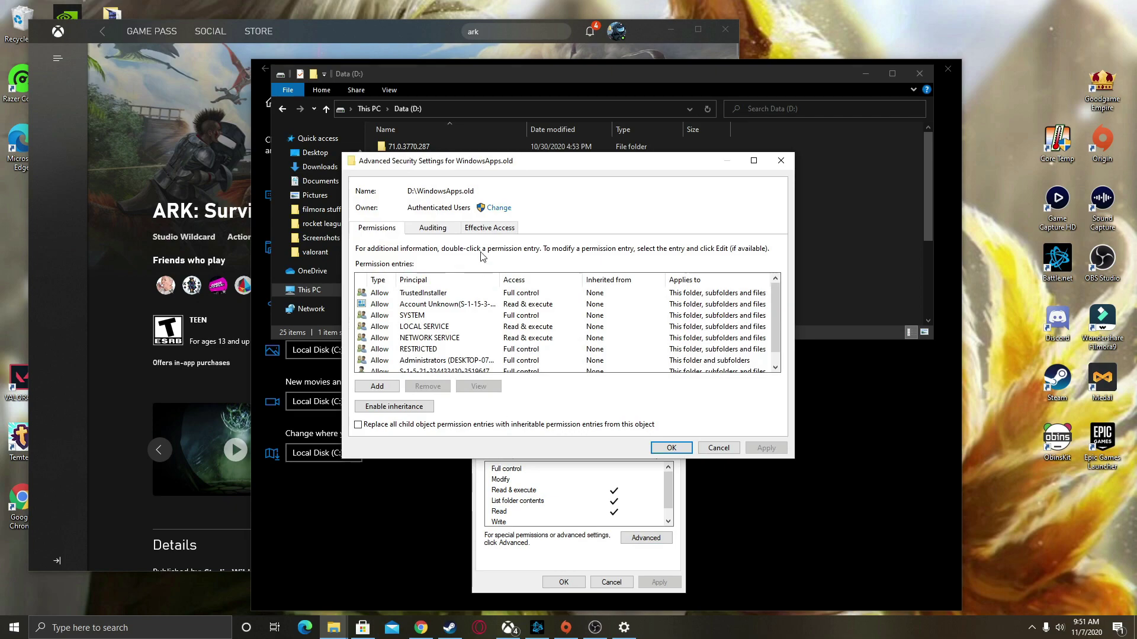
{"action": "scroll", "coordinate": [497, 305], "scroll_direction": "down", "scroll_amount": 1}
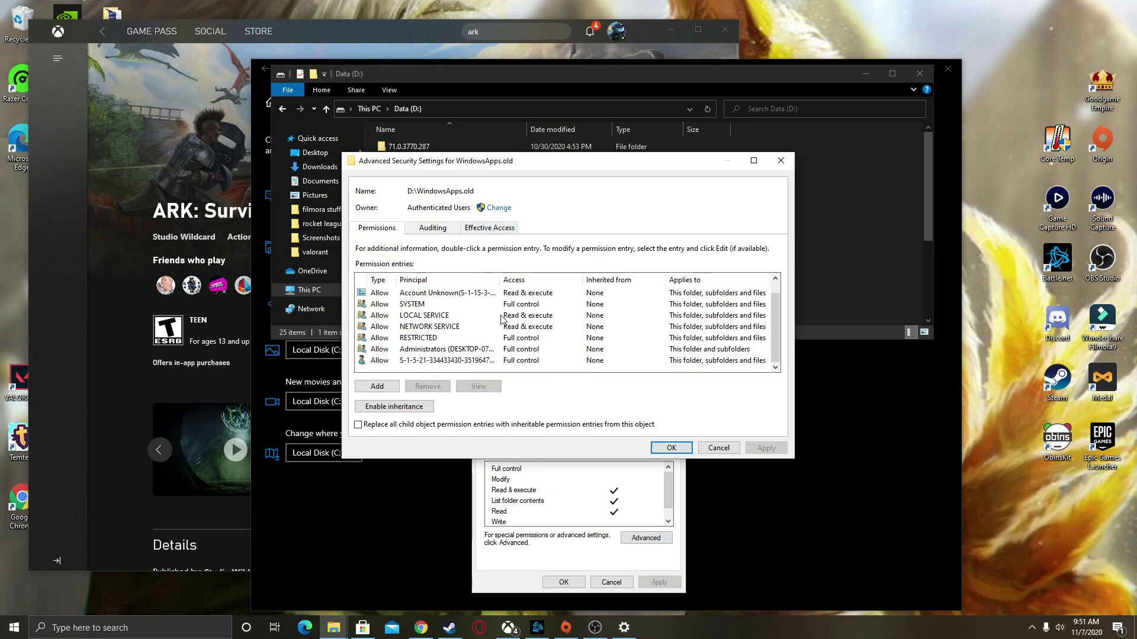
{"action": "left_click", "coordinate": [498, 208]}
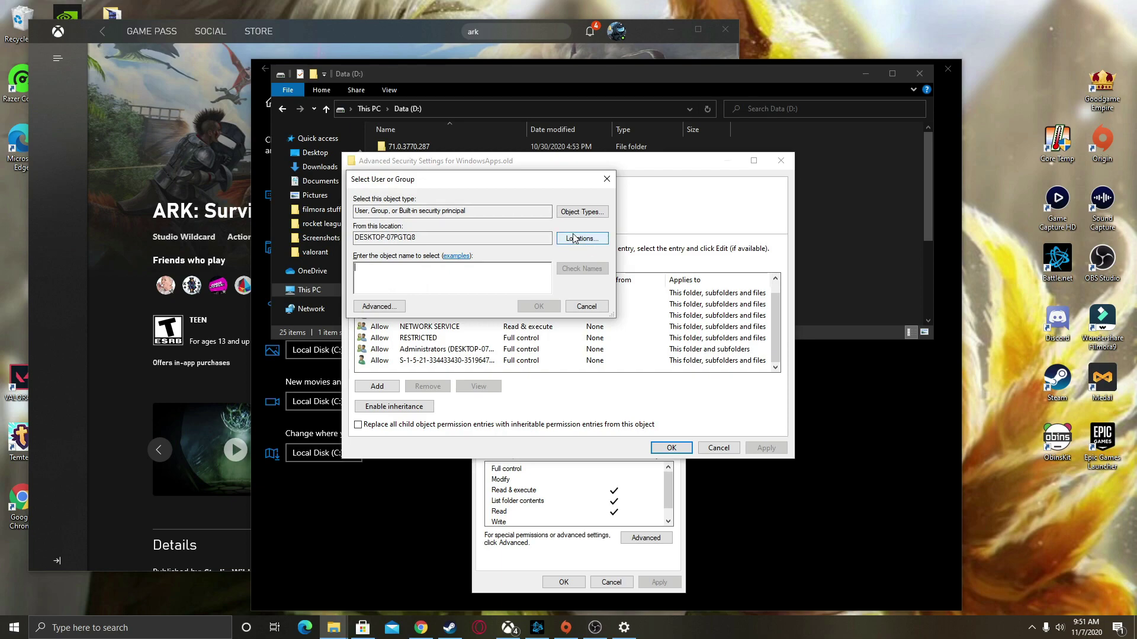
{"action": "left_click", "coordinate": [398, 306]}
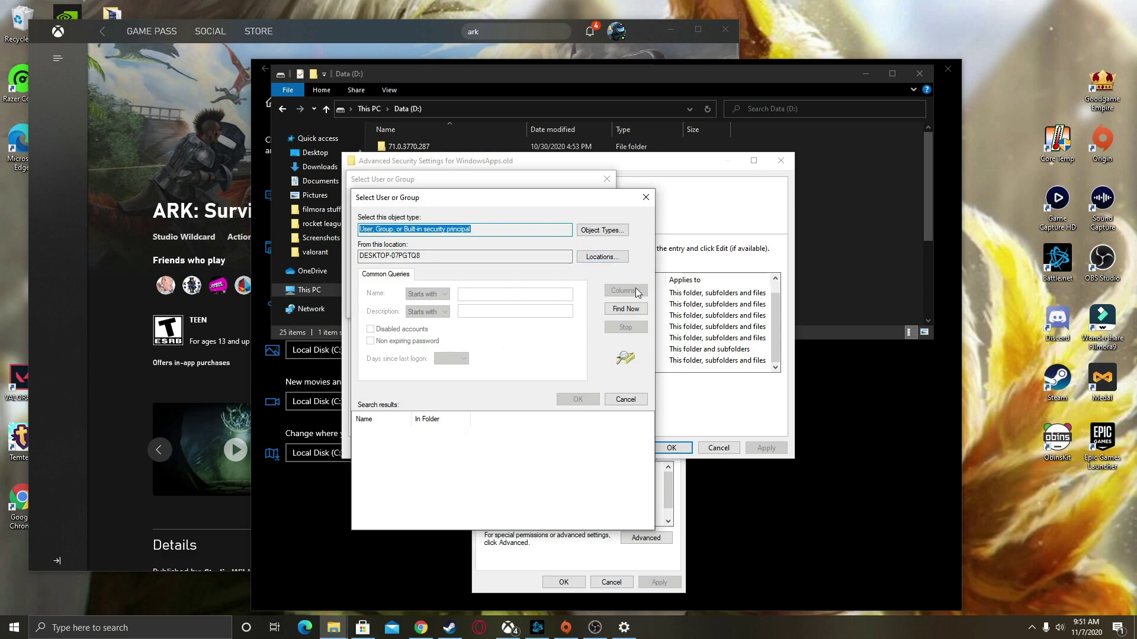
{"action": "left_click", "coordinate": [625, 308]}
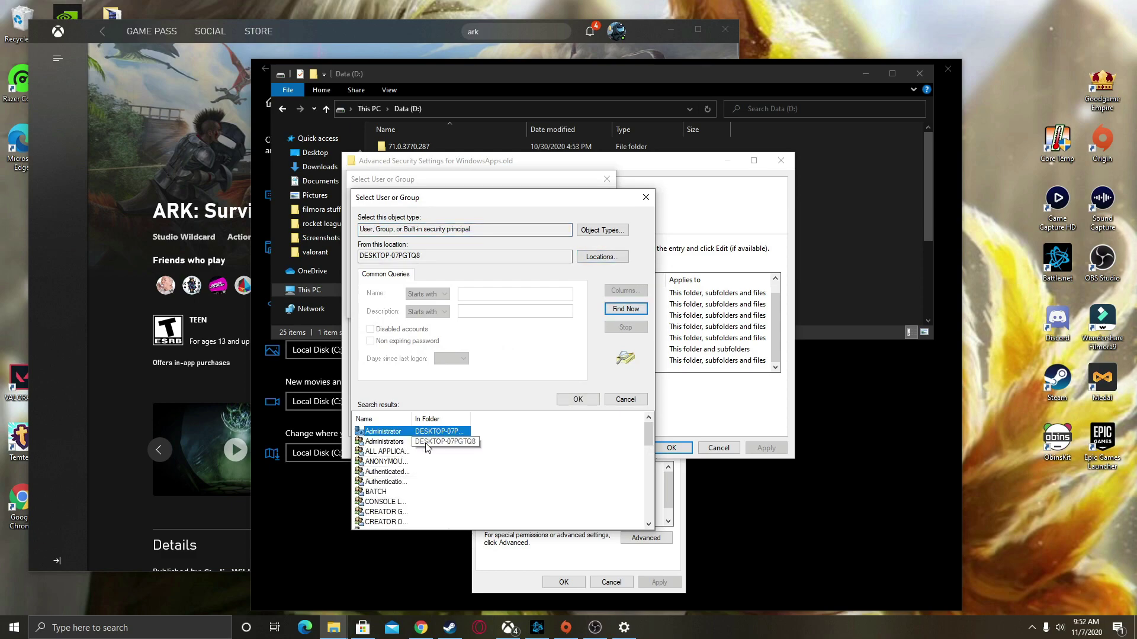
{"action": "scroll", "coordinate": [408, 447], "scroll_direction": "down", "scroll_amount": 1}
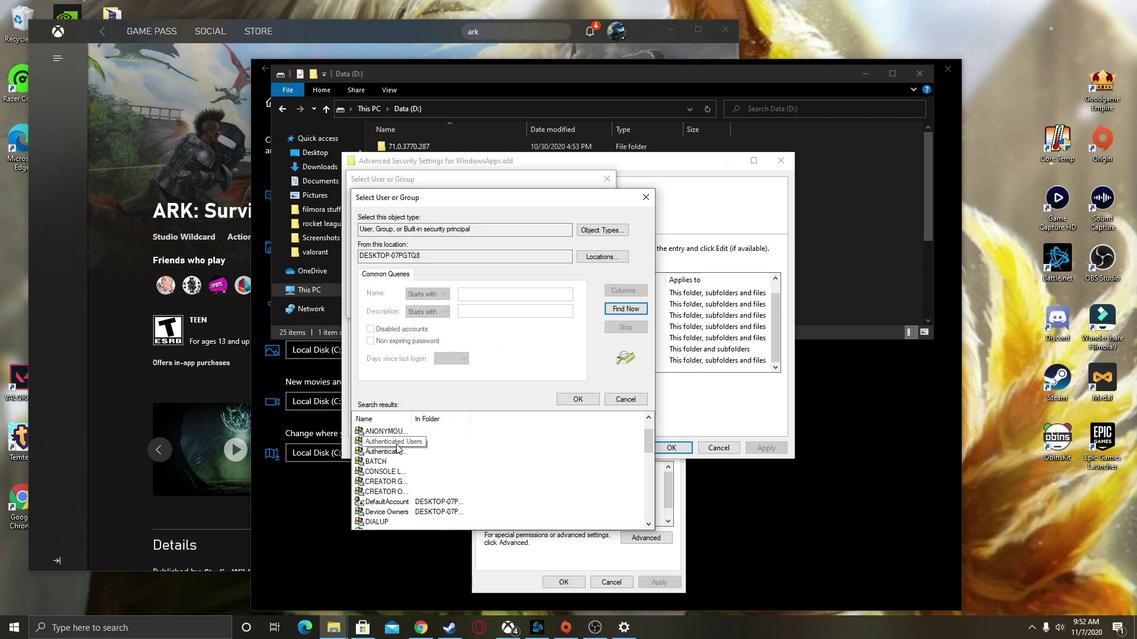
{"action": "left_click", "coordinate": [644, 198]}
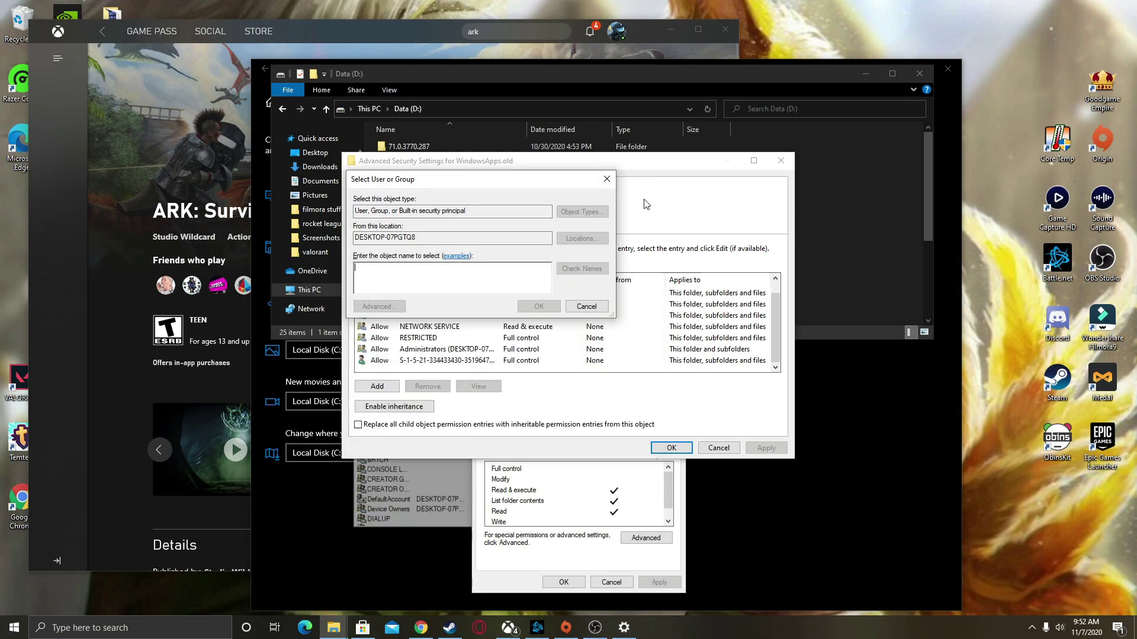
{"action": "left_click", "coordinate": [607, 178]}
{"action": "scroll", "coordinate": [455, 286], "scroll_direction": "down", "scroll_amount": 1}
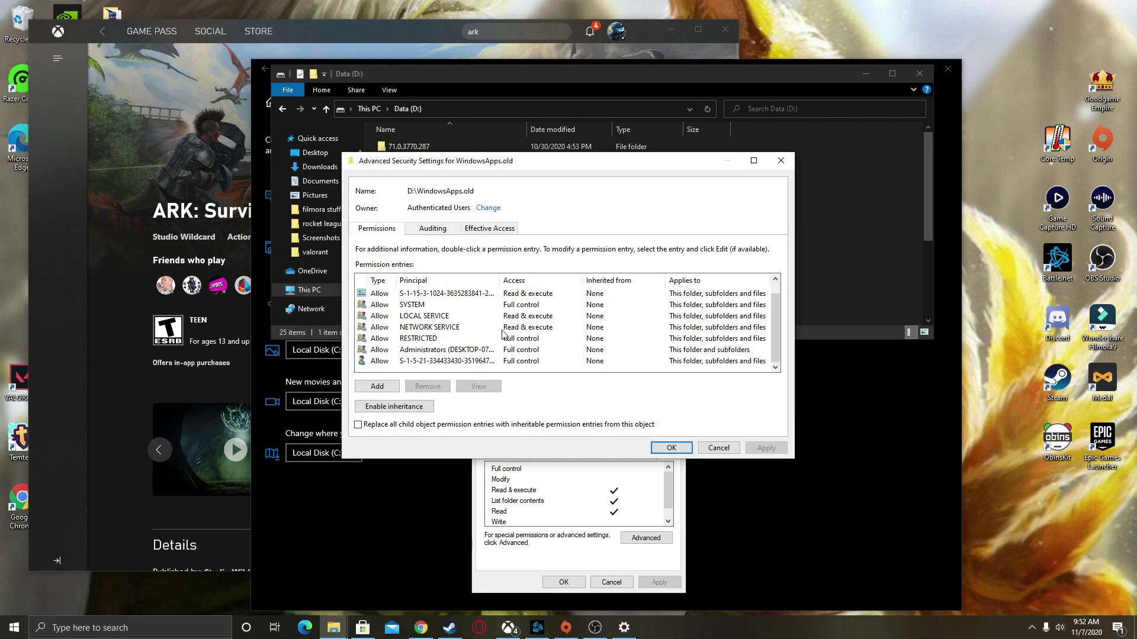
{"action": "scroll", "coordinate": [455, 286], "scroll_direction": "up", "scroll_amount": 1}
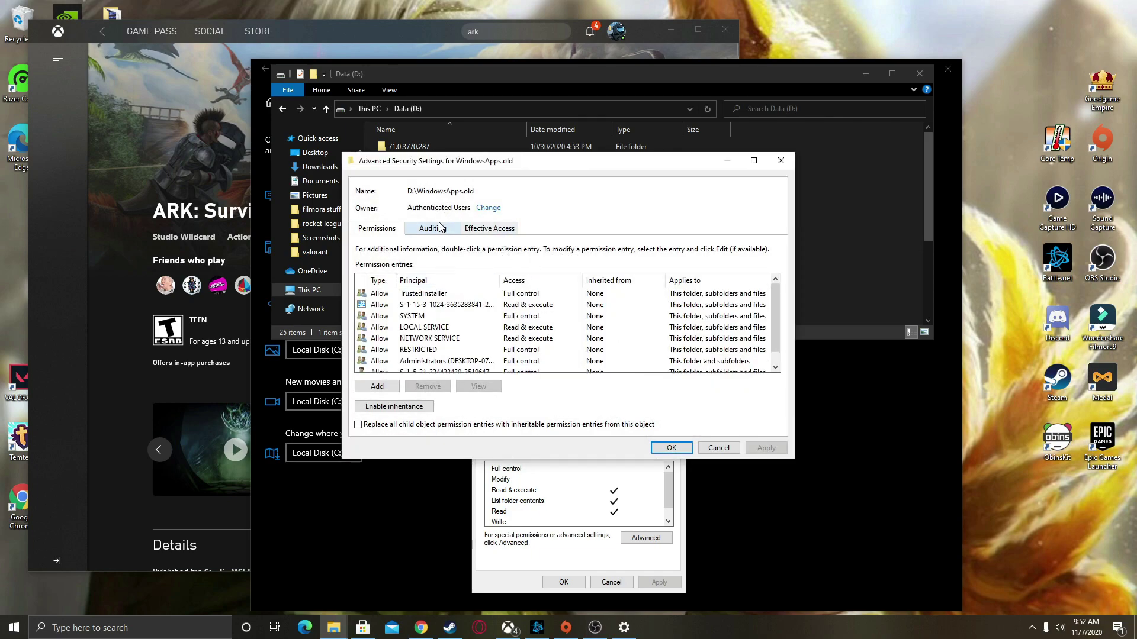
{"action": "scroll", "coordinate": [454, 294], "scroll_direction": "down", "scroll_amount": 1}
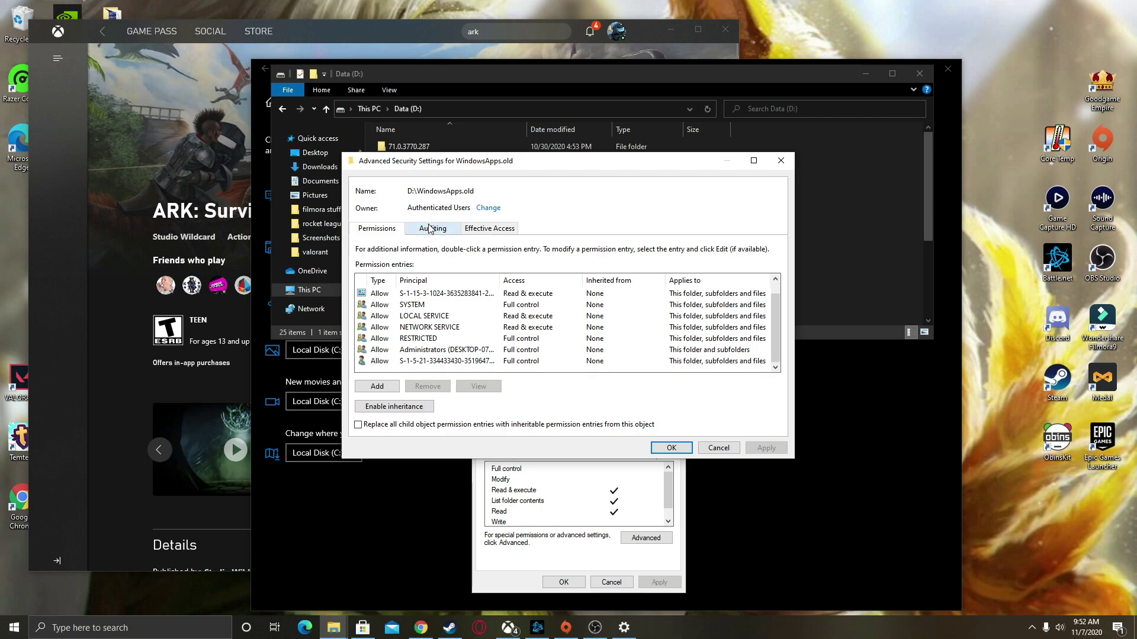
{"action": "left_click", "coordinate": [489, 229]}
{"action": "left_click", "coordinate": [377, 233]}
{"action": "left_click", "coordinate": [672, 448]}
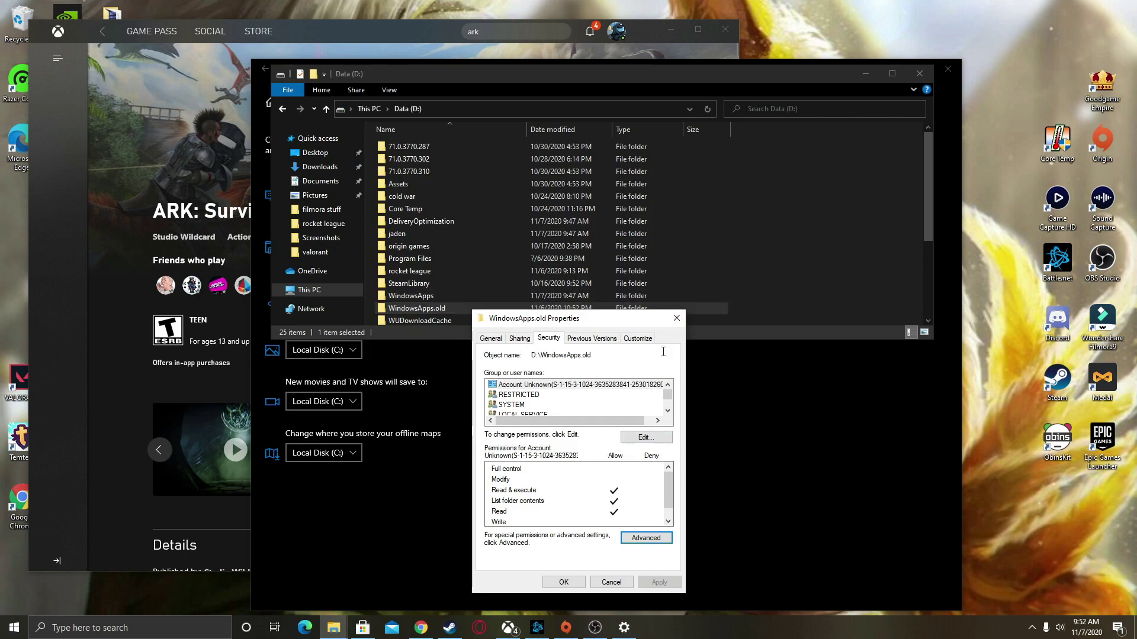
{"action": "left_click", "coordinate": [675, 320]}
- View WindowsApps.old, return to Data (D:), and dismiss the WindowsApps context menu
{"action": "scroll", "coordinate": [610, 290], "scroll_direction": "down", "scroll_amount": 3}
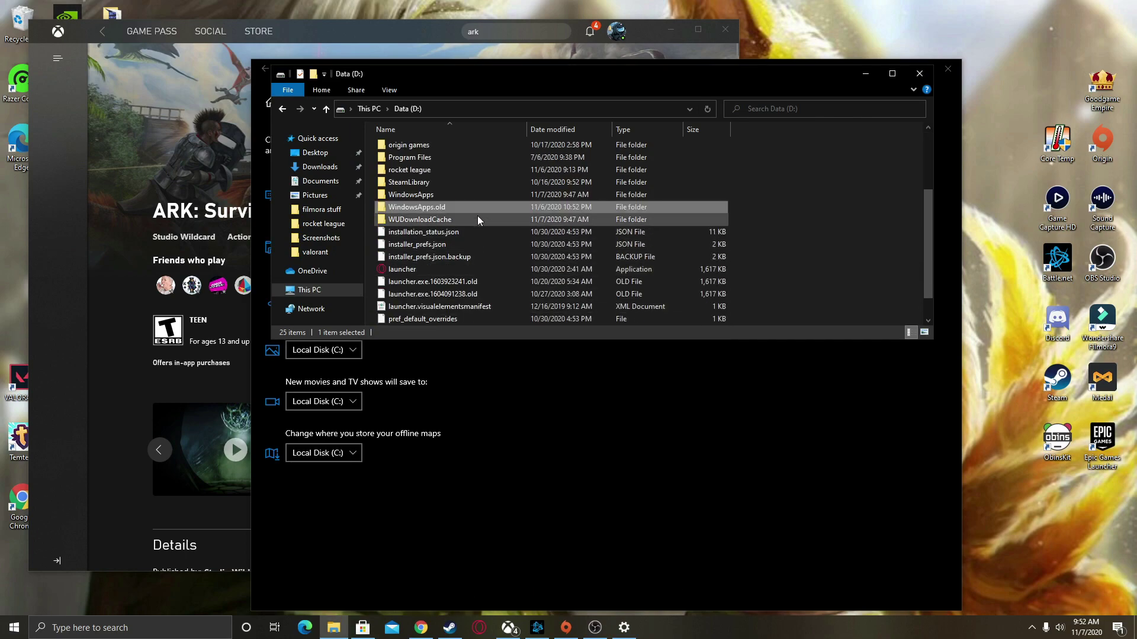
{"action": "double_click", "coordinate": [463, 205]}
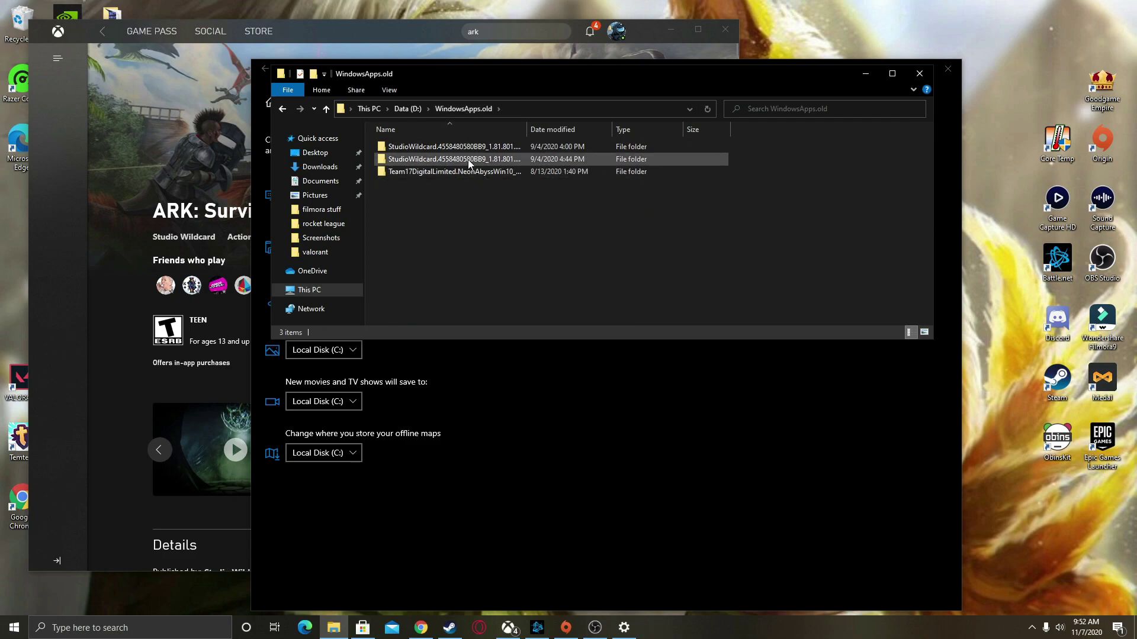
{"action": "left_click", "coordinate": [408, 108]}
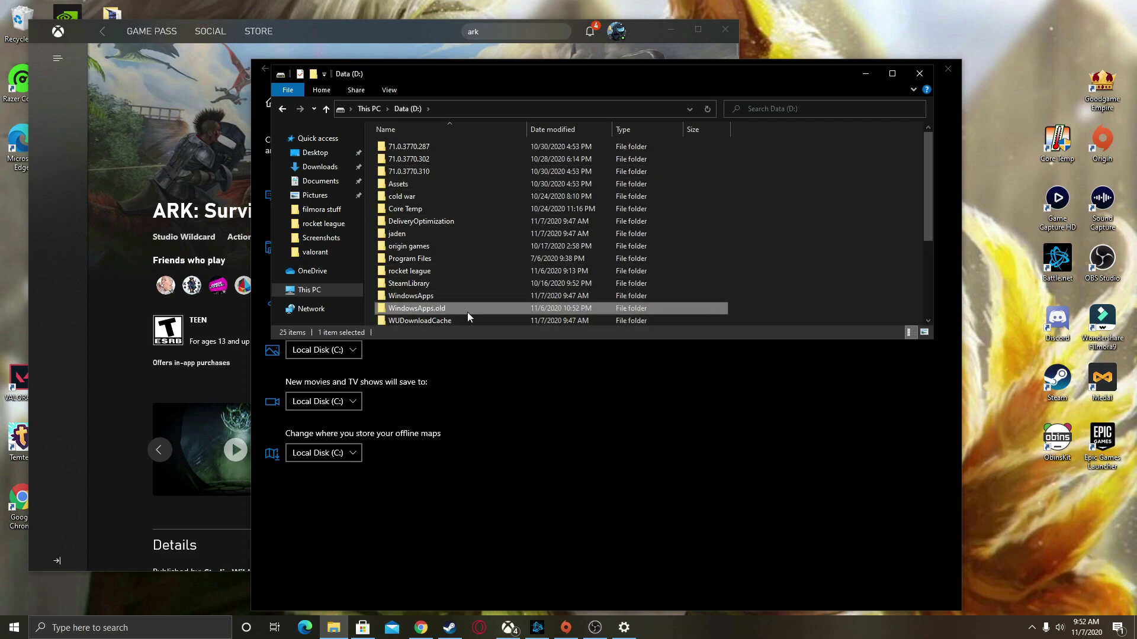
{"action": "left_click", "coordinate": [455, 296]}
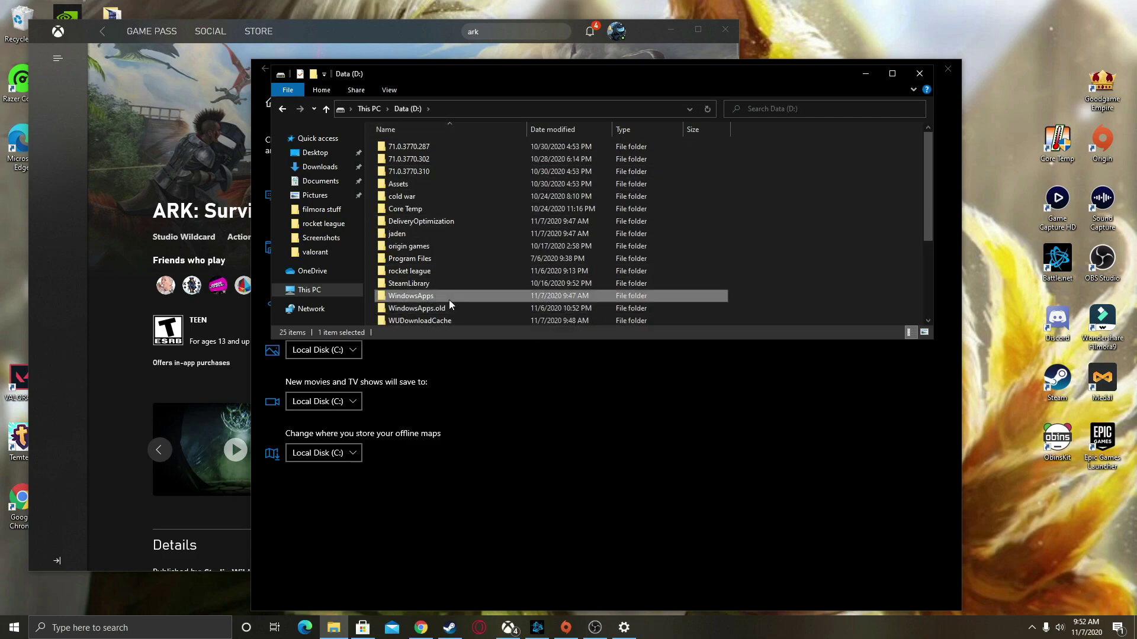
{"action": "right_click", "coordinate": [441, 299]}
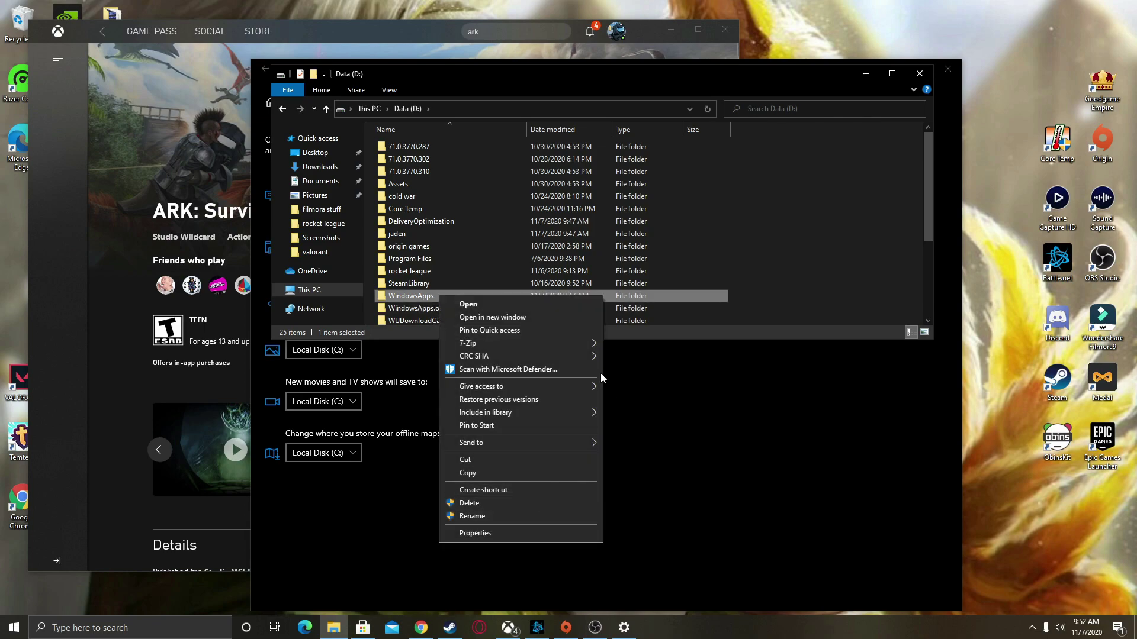
{"action": "left_click", "coordinate": [749, 301]}
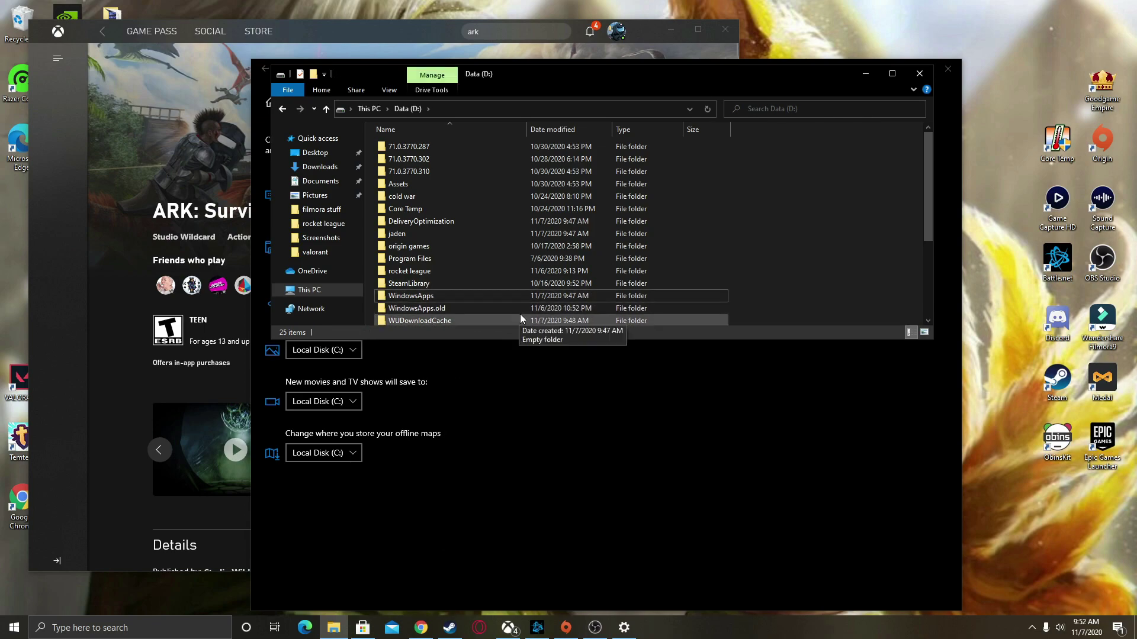
- Reopen WindowsApps.old, then try WindowsApps and decline the permission prompt
{"action": "scroll", "coordinate": [564, 304], "scroll_direction": "down", "scroll_amount": 4}
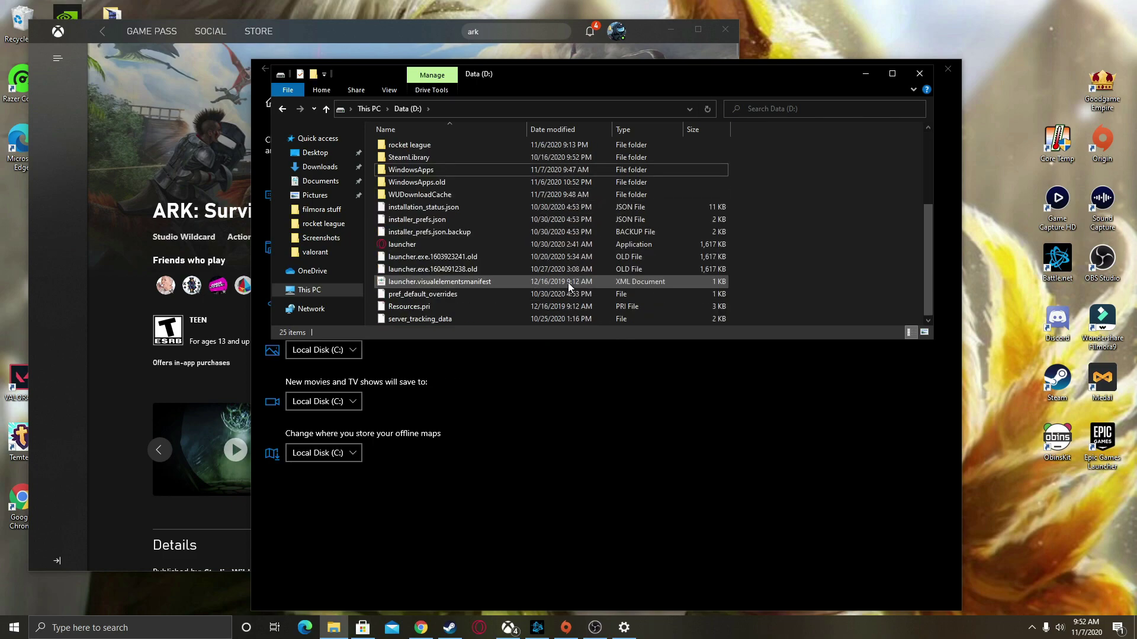
{"action": "right_click", "coordinate": [789, 202]}
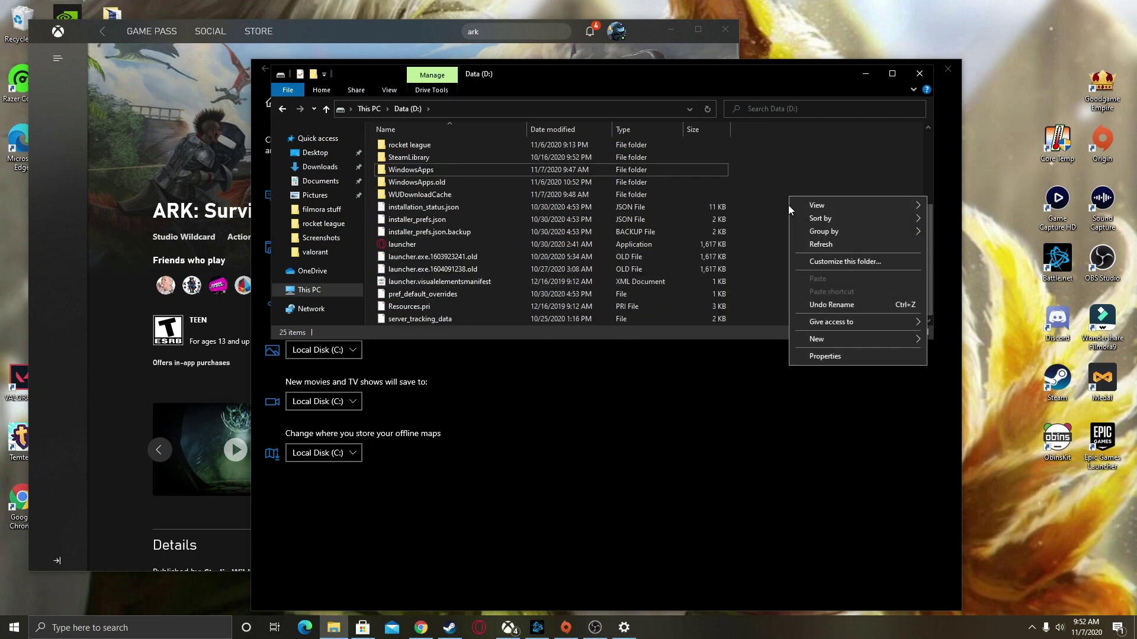
{"action": "left_click", "coordinate": [770, 235]}
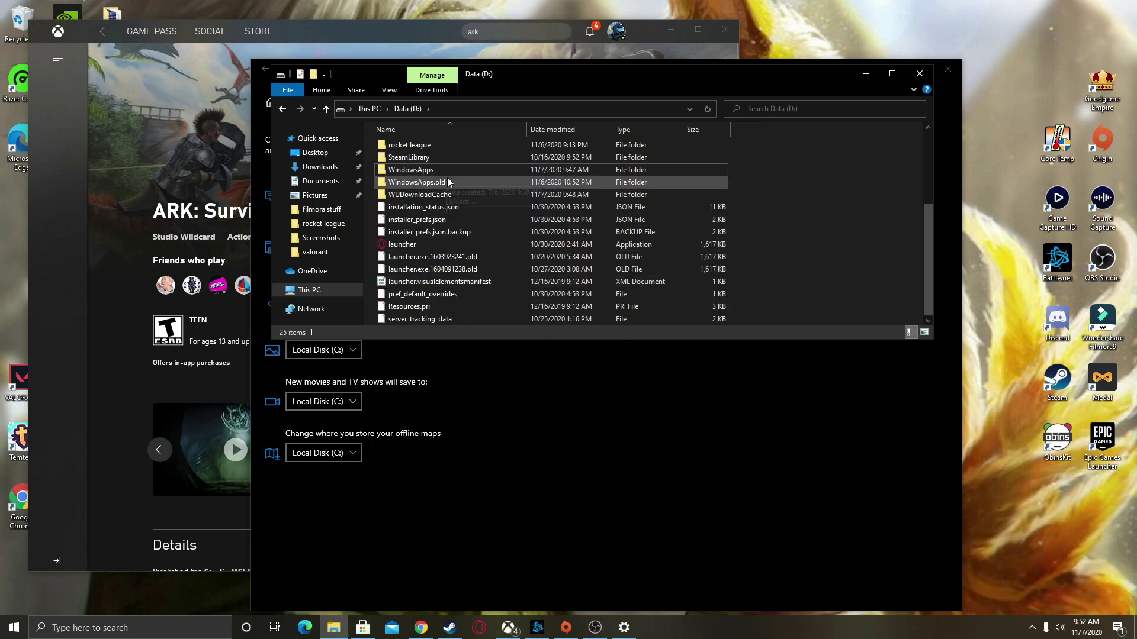
{"action": "left_click", "coordinate": [416, 186]}
{"action": "double_click", "coordinate": [416, 186]}
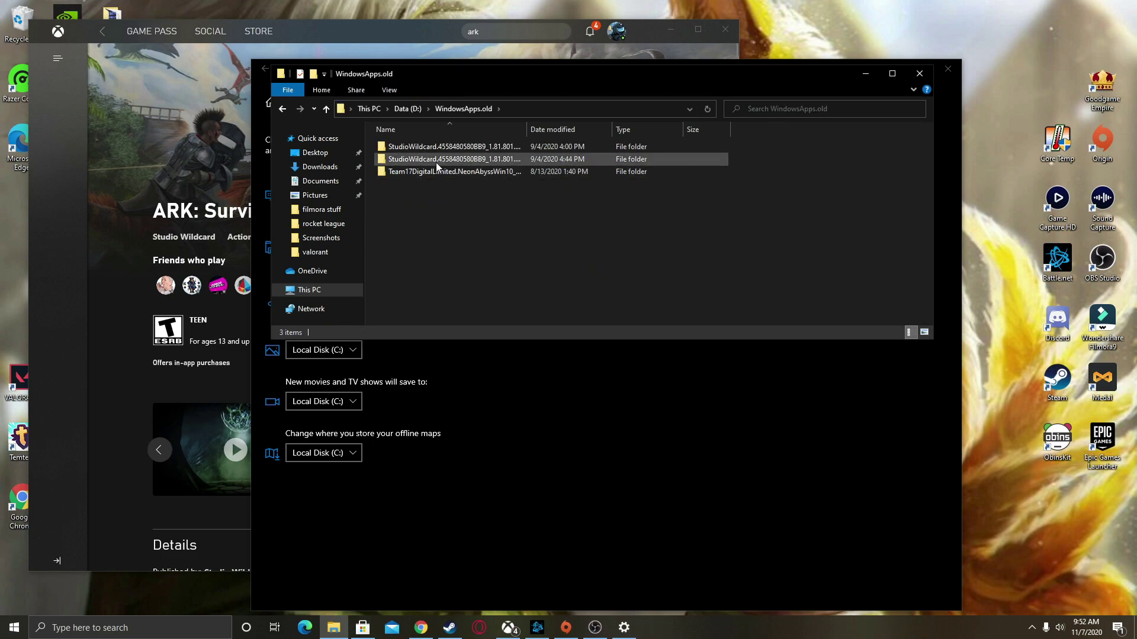
{"action": "left_click", "coordinate": [407, 109]}
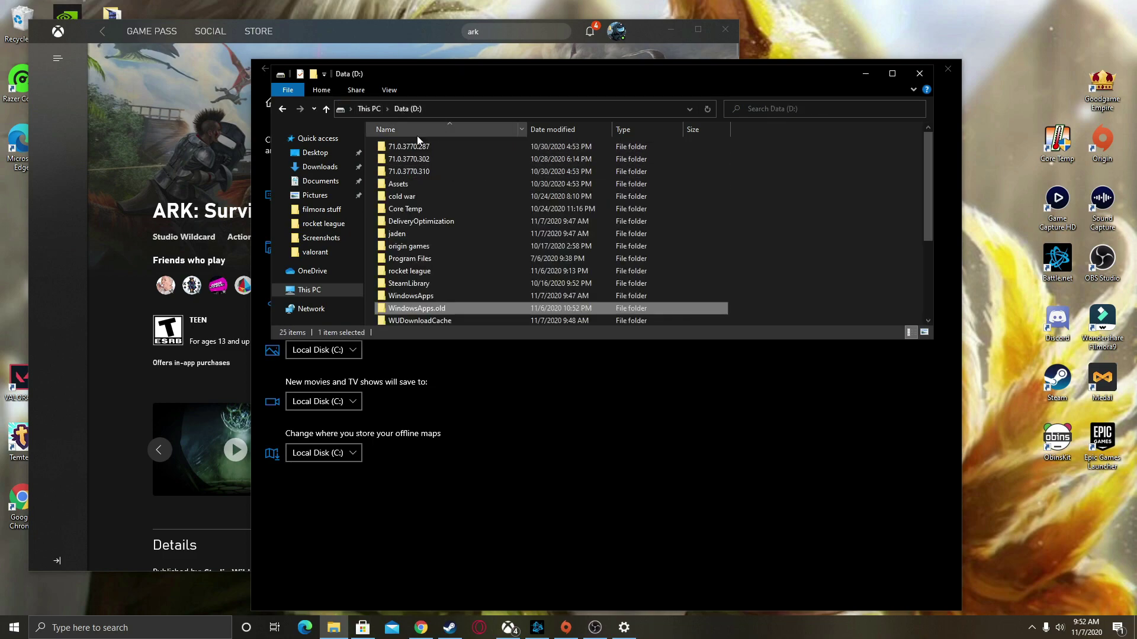
{"action": "double_click", "coordinate": [415, 296]}
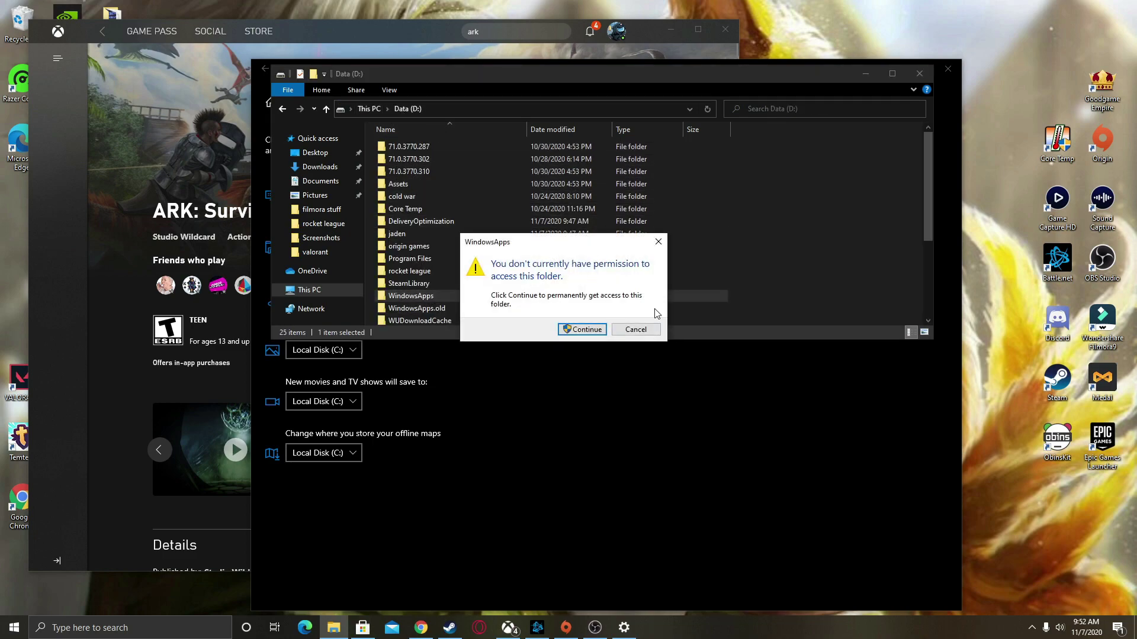
{"action": "left_click", "coordinate": [657, 241]}
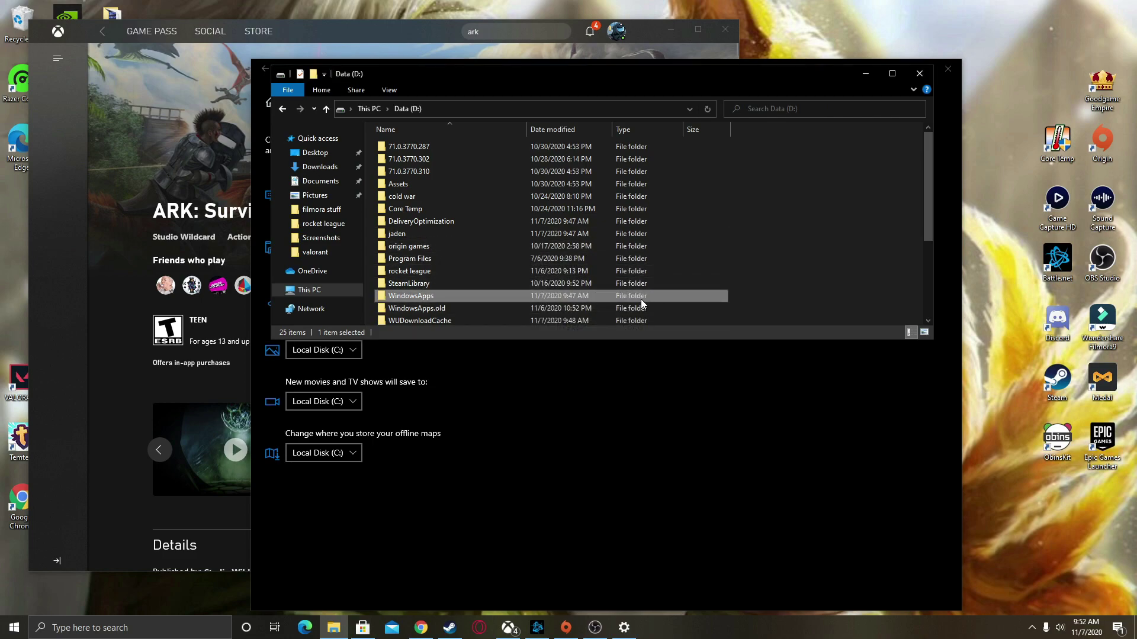
- Check the empty jaden folder, then scroll the Data (D:) list back to WindowsApps.old
{"action": "scroll", "coordinate": [446, 216], "scroll_direction": "down", "scroll_amount": 2}
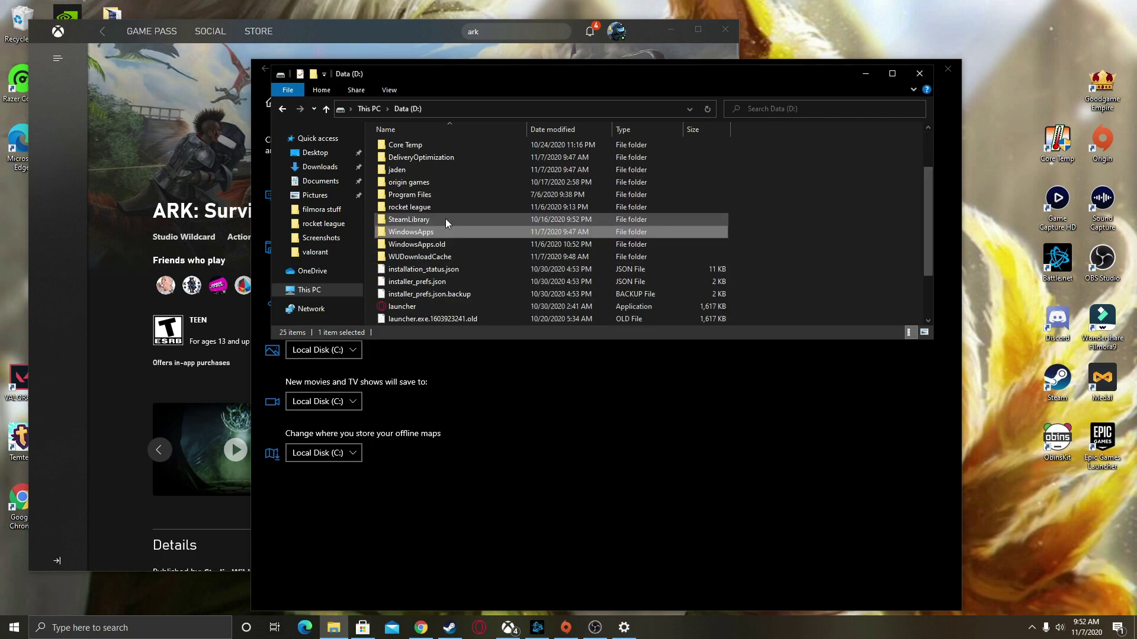
{"action": "double_click", "coordinate": [421, 169]}
{"action": "left_click", "coordinate": [411, 110]}
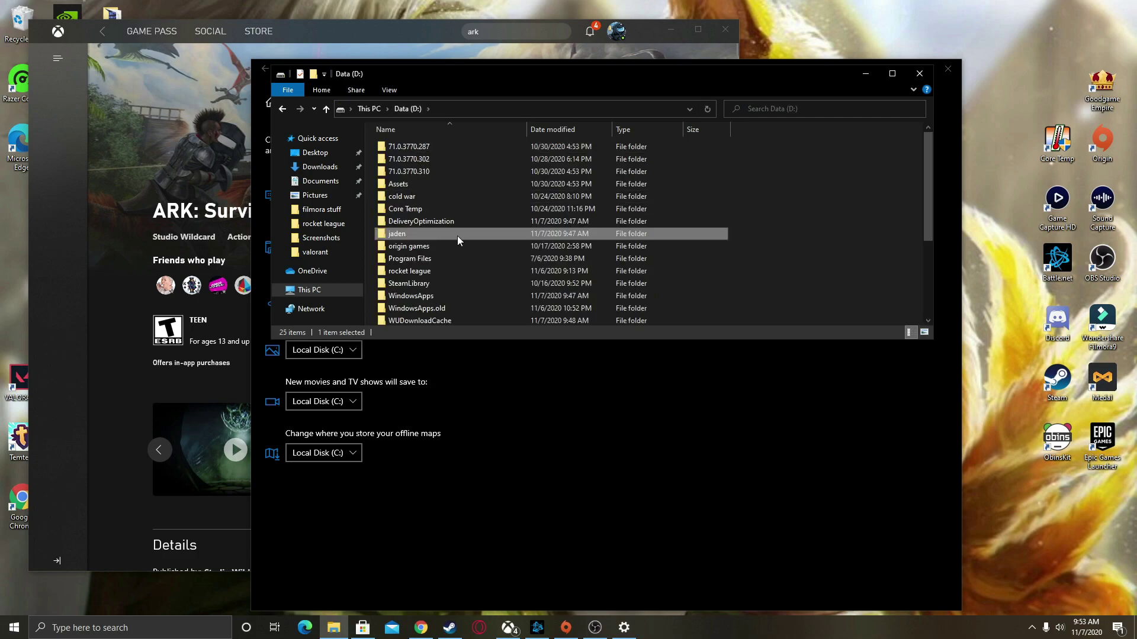
{"action": "scroll", "coordinate": [468, 249], "scroll_direction": "down", "scroll_amount": 3}
{"action": "scroll", "coordinate": [488, 246], "scroll_direction": "up", "scroll_amount": 3}
{"action": "scroll", "coordinate": [504, 219], "scroll_direction": "down", "scroll_amount": 2}
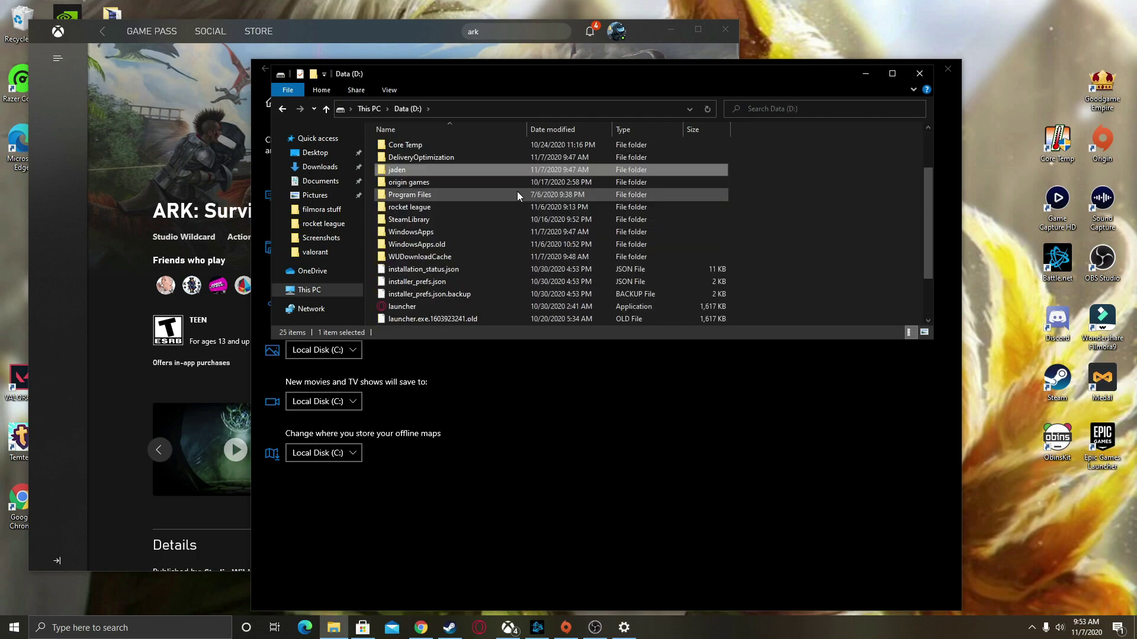
{"action": "scroll", "coordinate": [498, 200], "scroll_direction": "down", "scroll_amount": 1}
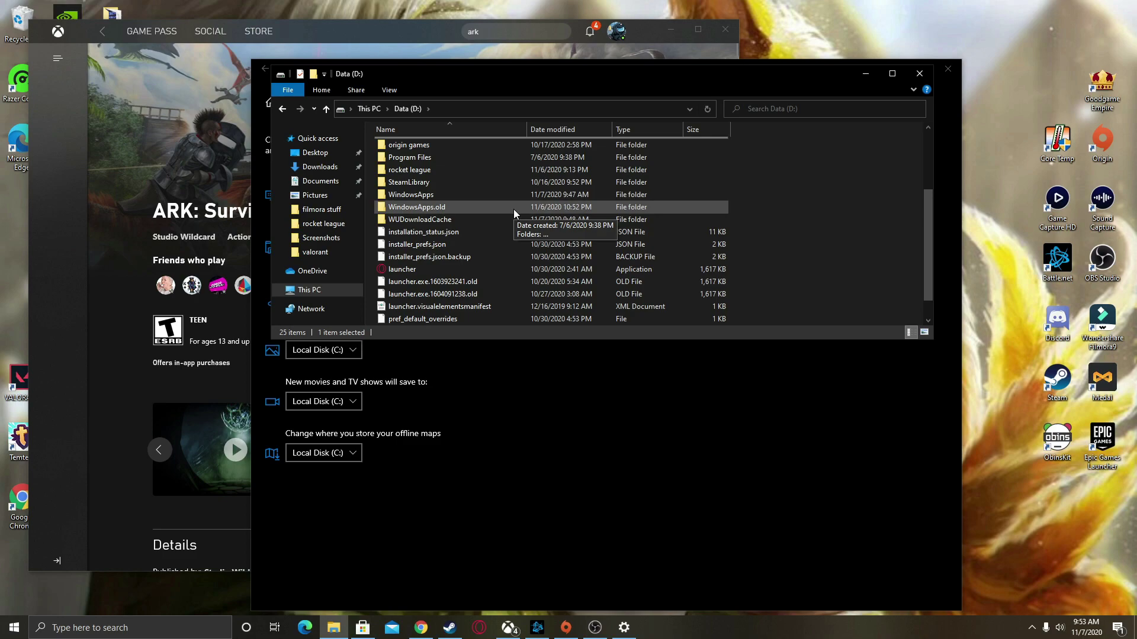
- Keep Data (D:) as the save location for new apps and close Settings
{"action": "left_click", "coordinate": [624, 628]}
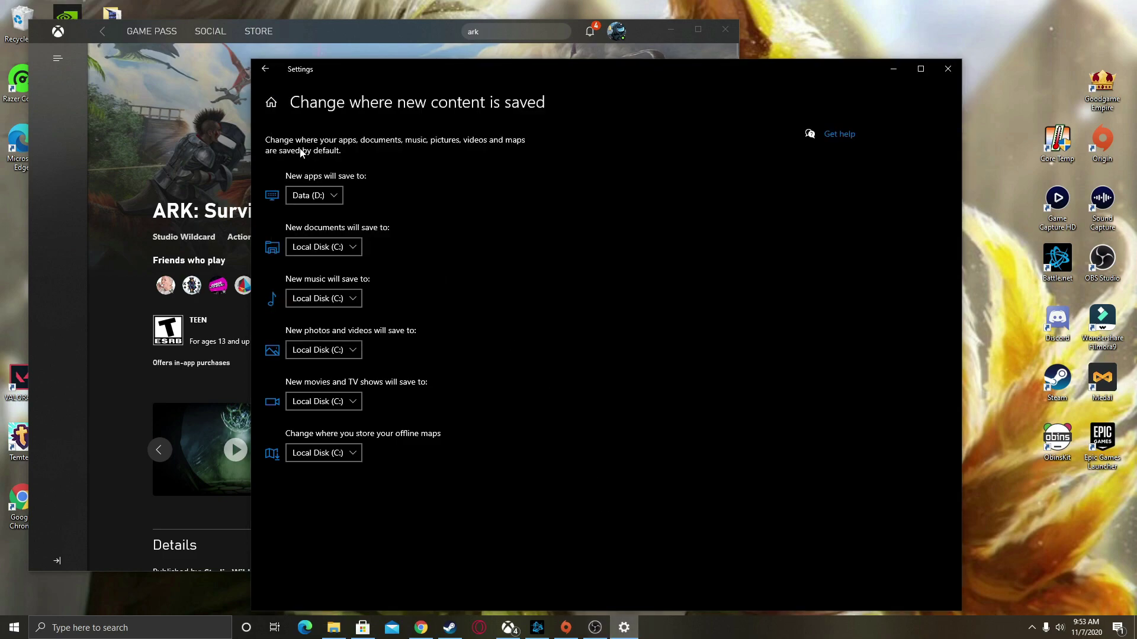
{"action": "left_click", "coordinate": [325, 195]}
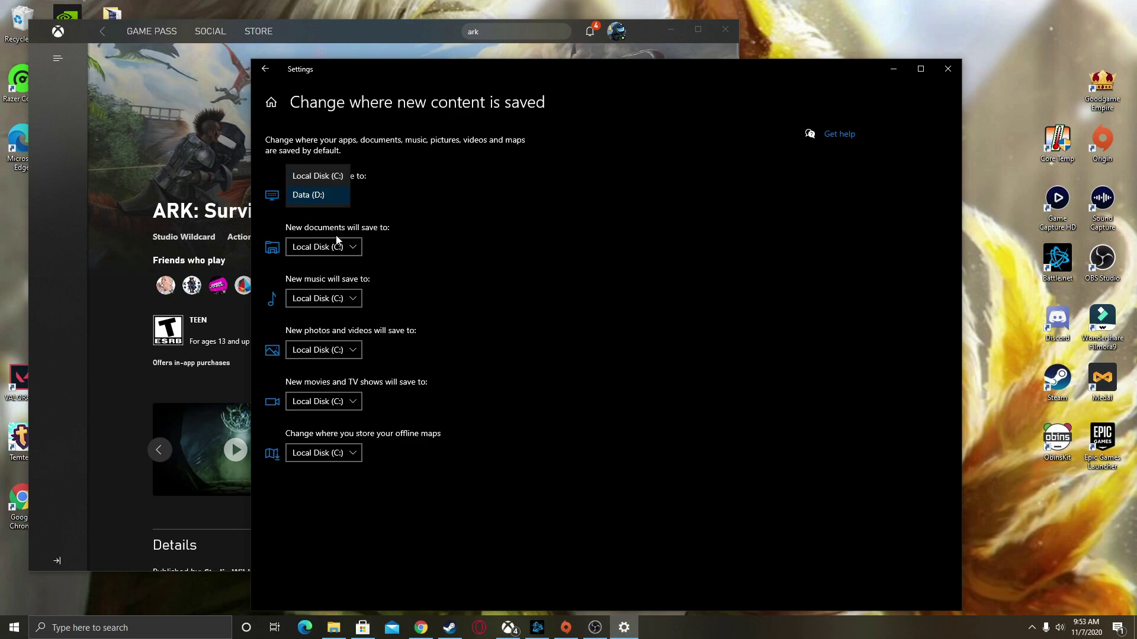
{"action": "left_click", "coordinate": [311, 195]}
{"action": "left_click", "coordinate": [948, 70]}
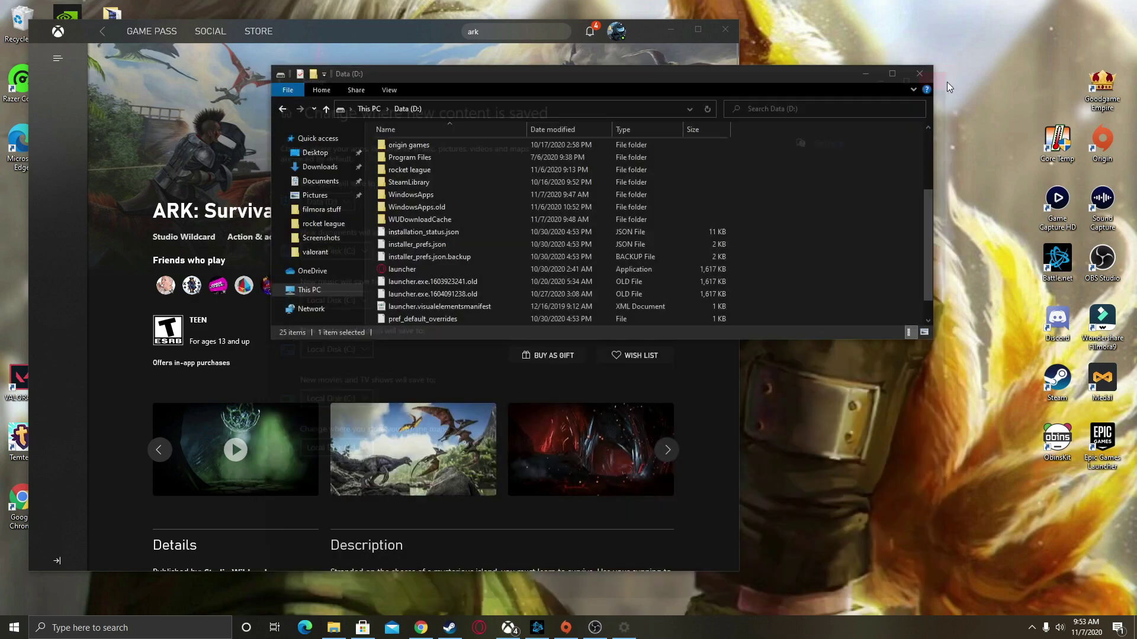
- Scroll through the Data (D:) folder list to review its 25 items
{"action": "scroll", "coordinate": [473, 264], "scroll_direction": "down", "scroll_amount": 1}
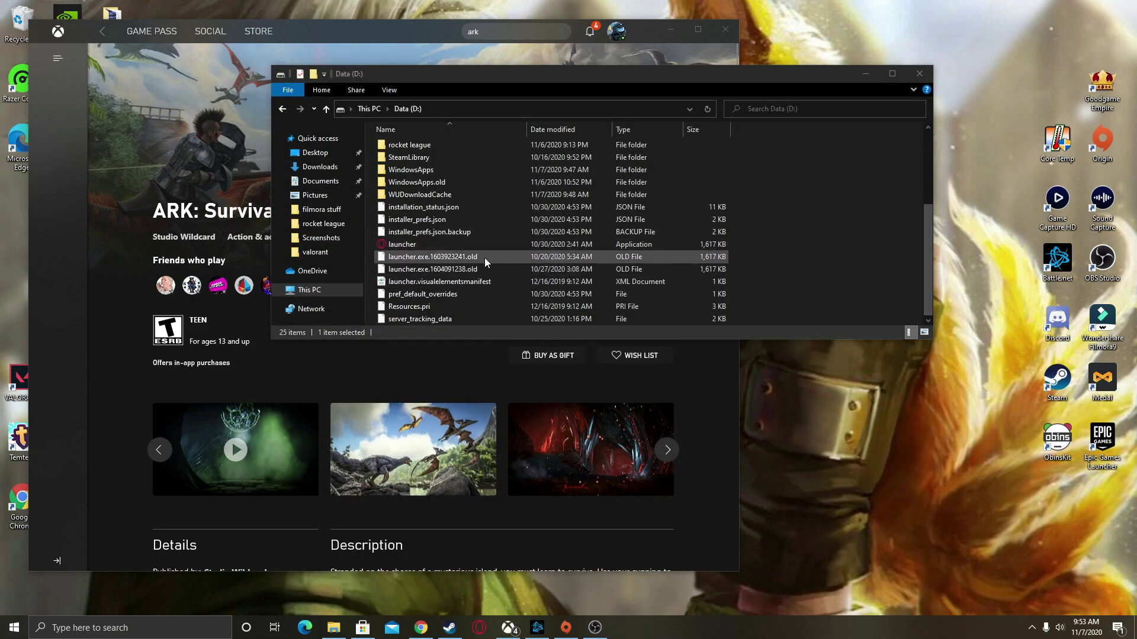
{"action": "scroll", "coordinate": [484, 258], "scroll_direction": "up", "scroll_amount": 4}
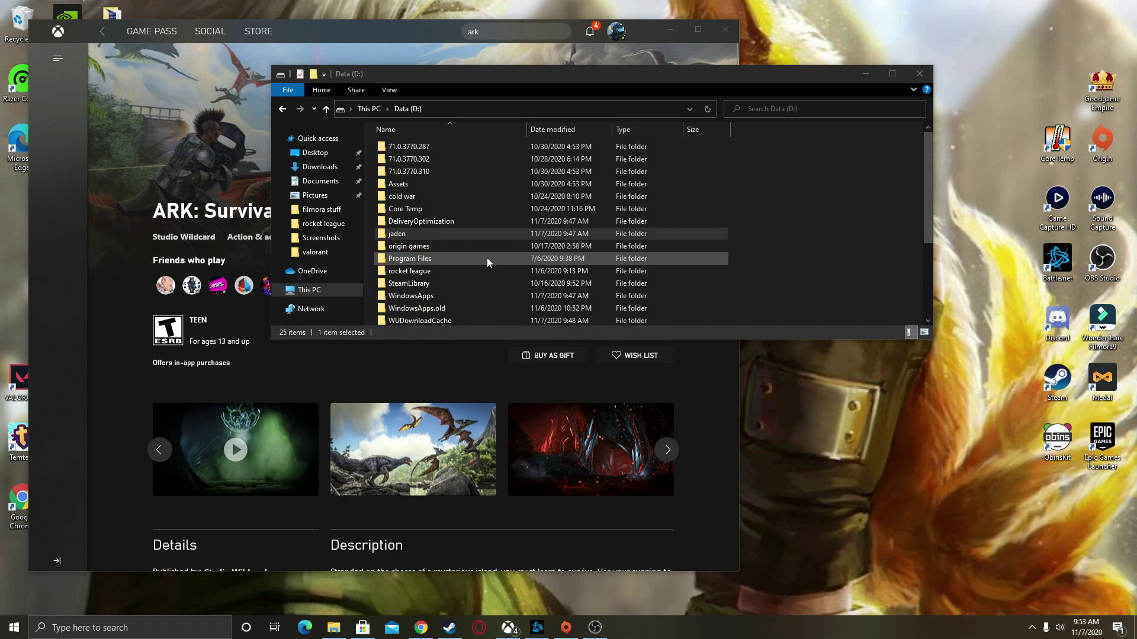
{"action": "scroll", "coordinate": [487, 258], "scroll_direction": "down", "scroll_amount": 3}
{"action": "scroll", "coordinate": [494, 257], "scroll_direction": "up", "scroll_amount": 3}
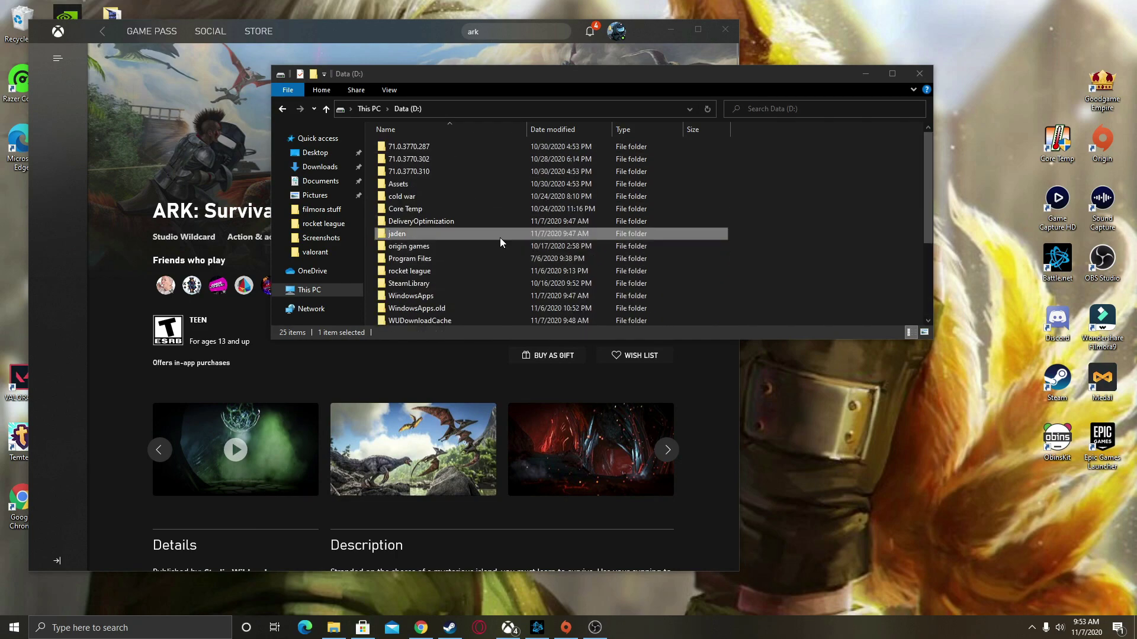
{"action": "scroll", "coordinate": [499, 236], "scroll_direction": "down", "scroll_amount": 4}
{"action": "scroll", "coordinate": [439, 194], "scroll_direction": "up", "scroll_amount": 1}
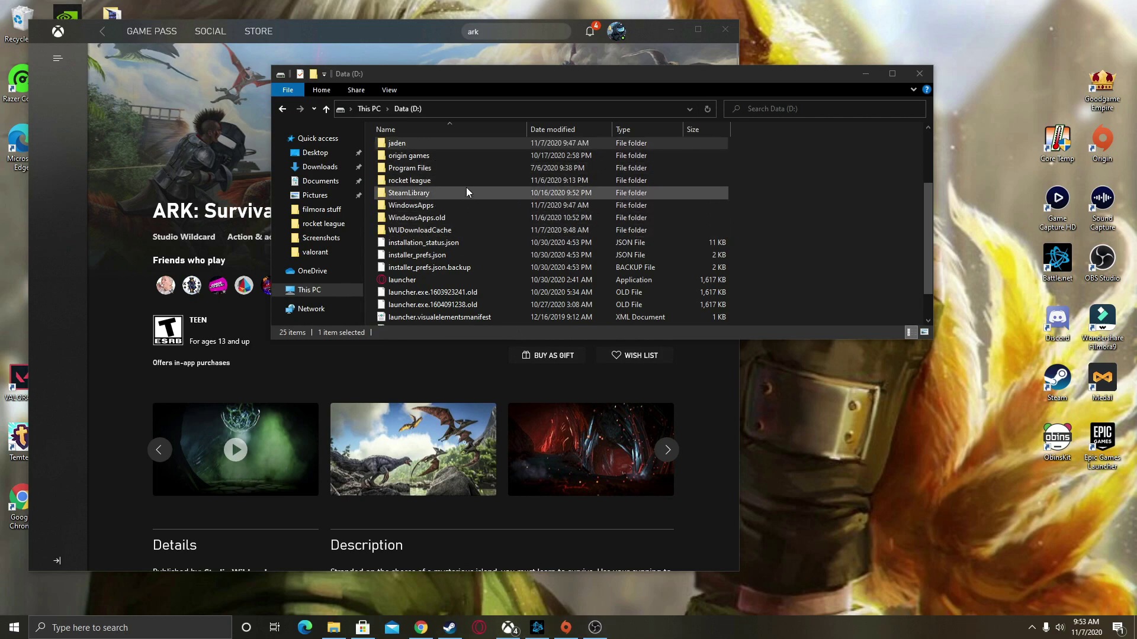
- Install ARK: Survival Evolved onto the (D:) drive from the Xbox app
{"action": "left_click", "coordinate": [507, 629]}
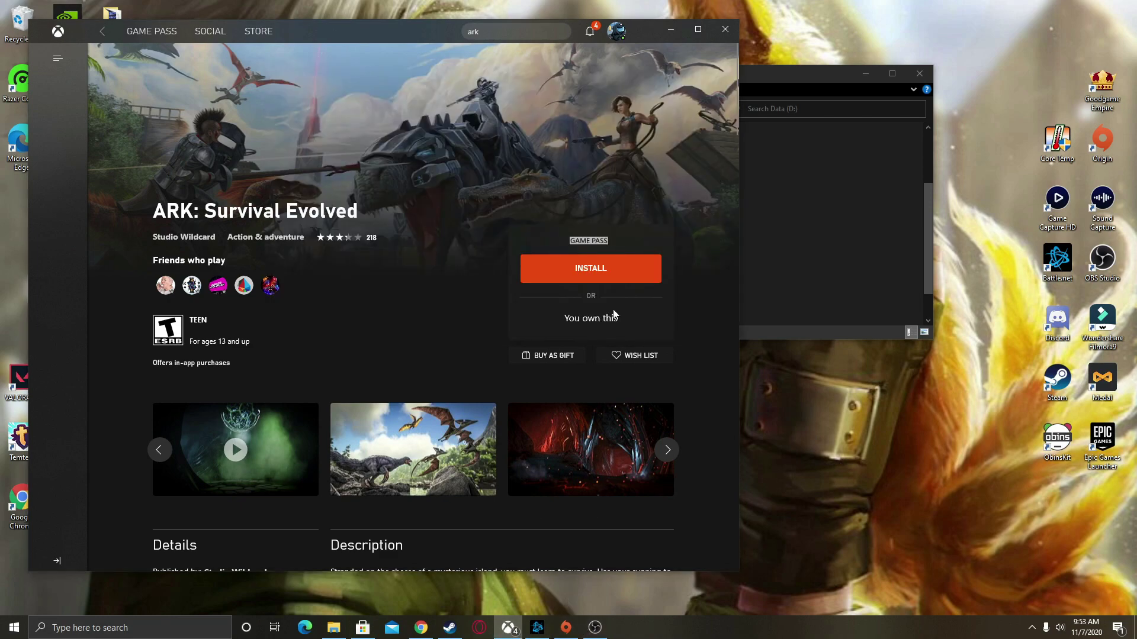
{"action": "left_click", "coordinate": [608, 268]}
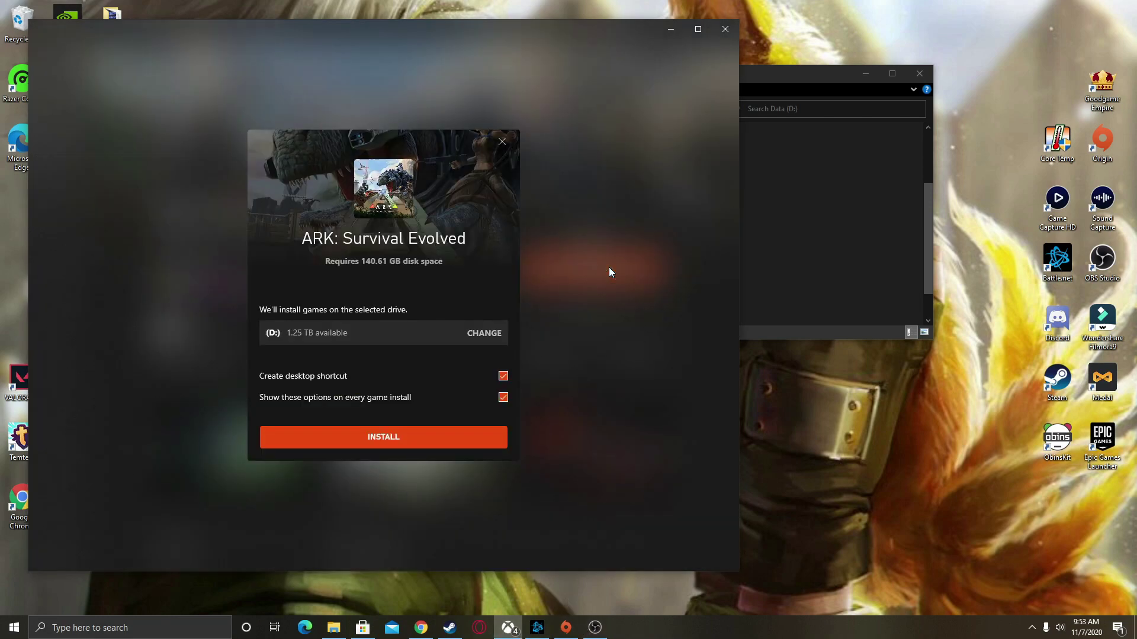
{"action": "left_click", "coordinate": [496, 335]}
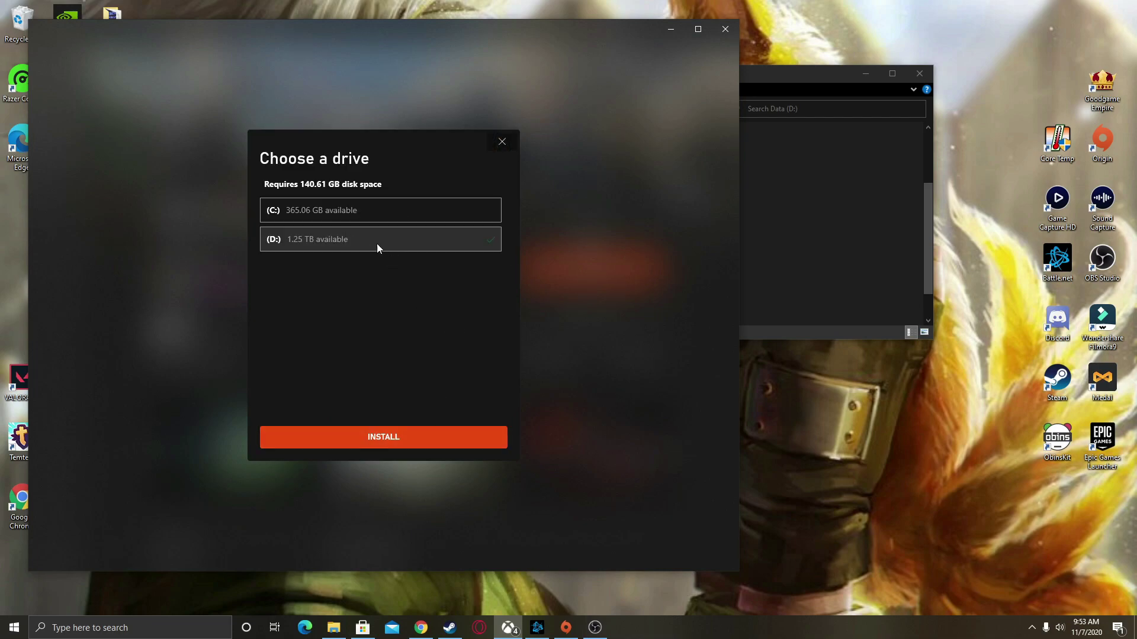
{"action": "left_click", "coordinate": [426, 443]}
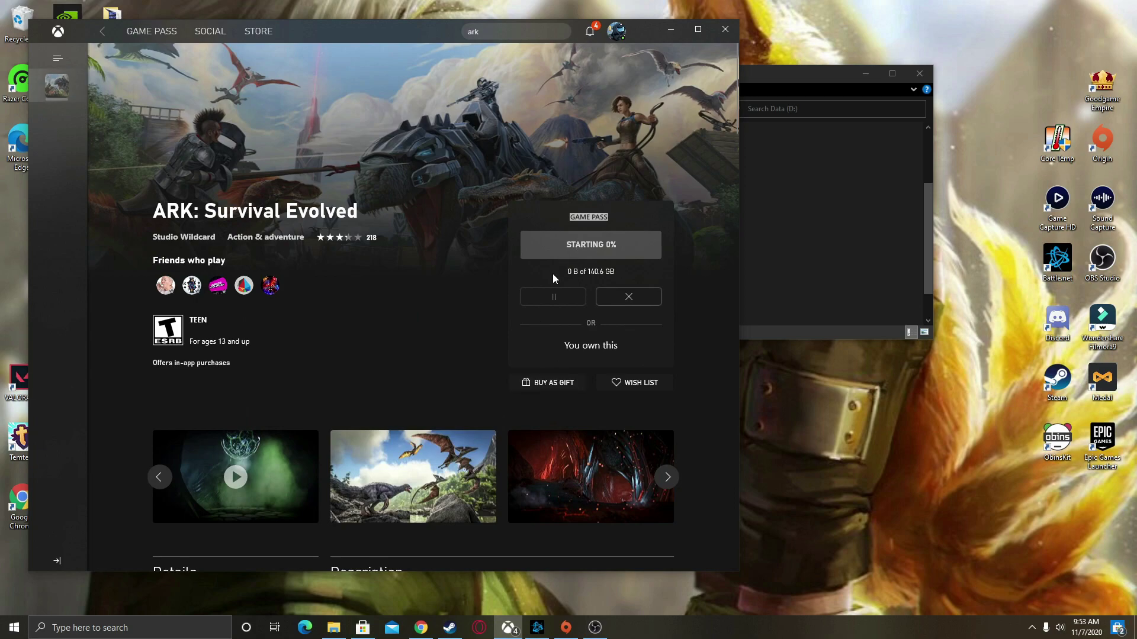
{"action": "left_click", "coordinate": [207, 632]}
- Search 'syst' to reach Settings > System > Storage and set new apps to save to Data (D:)
{"action": "type", "text": "syst"}
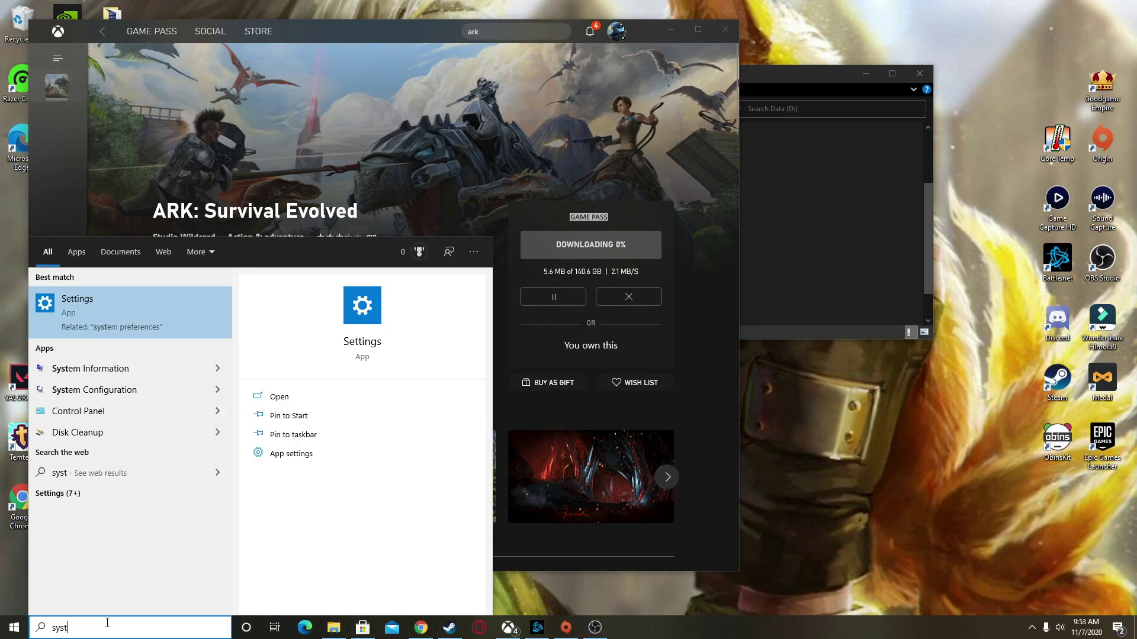
{"action": "left_click", "coordinate": [154, 328]}
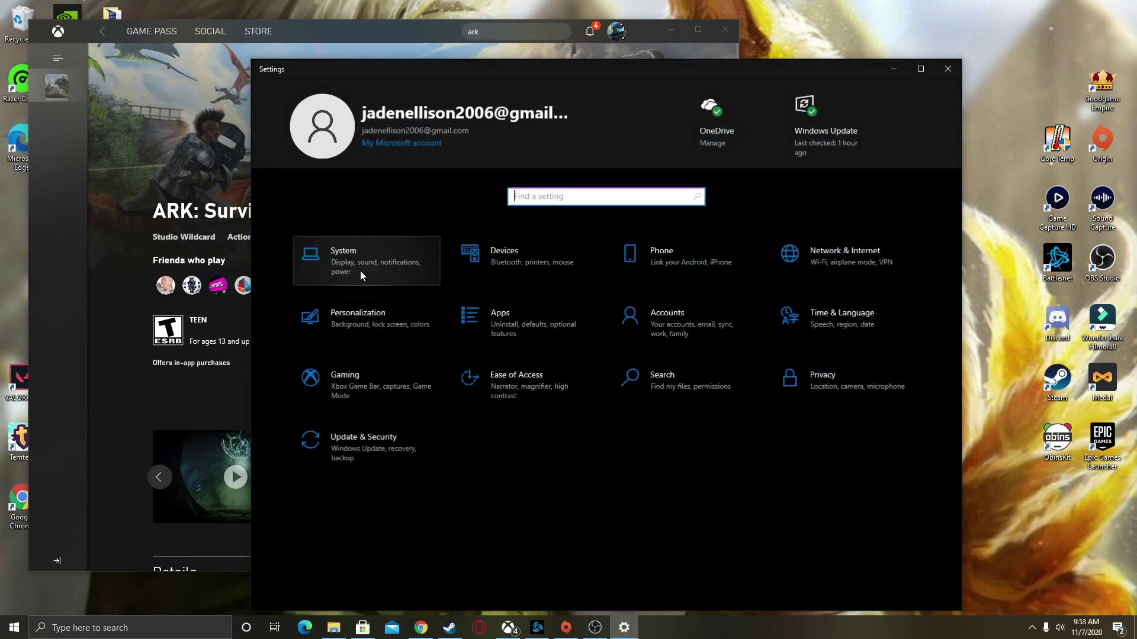
{"action": "left_click", "coordinate": [360, 271]}
{"action": "left_click", "coordinate": [315, 339]}
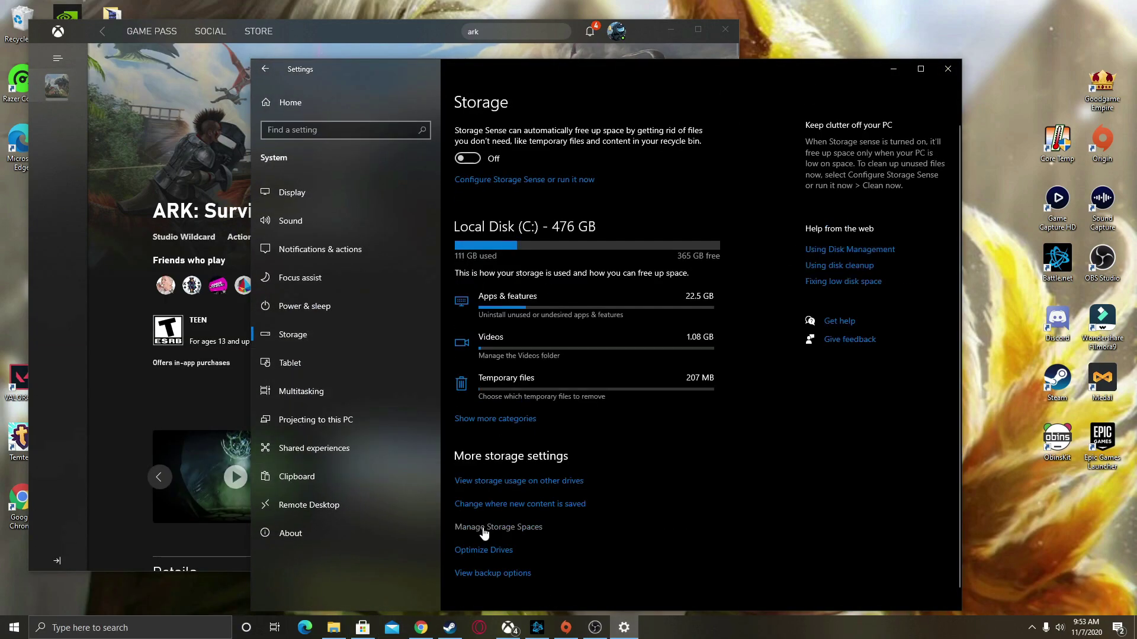
{"action": "left_click", "coordinate": [509, 504]}
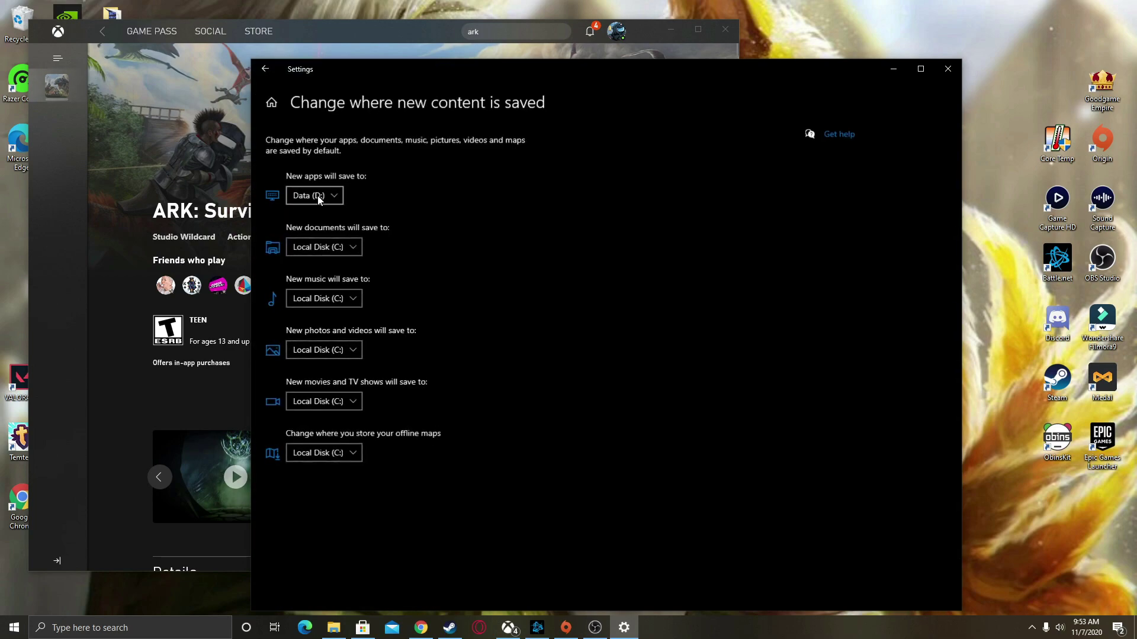
{"action": "left_click", "coordinate": [346, 194]}
{"action": "left_click", "coordinate": [346, 190]}
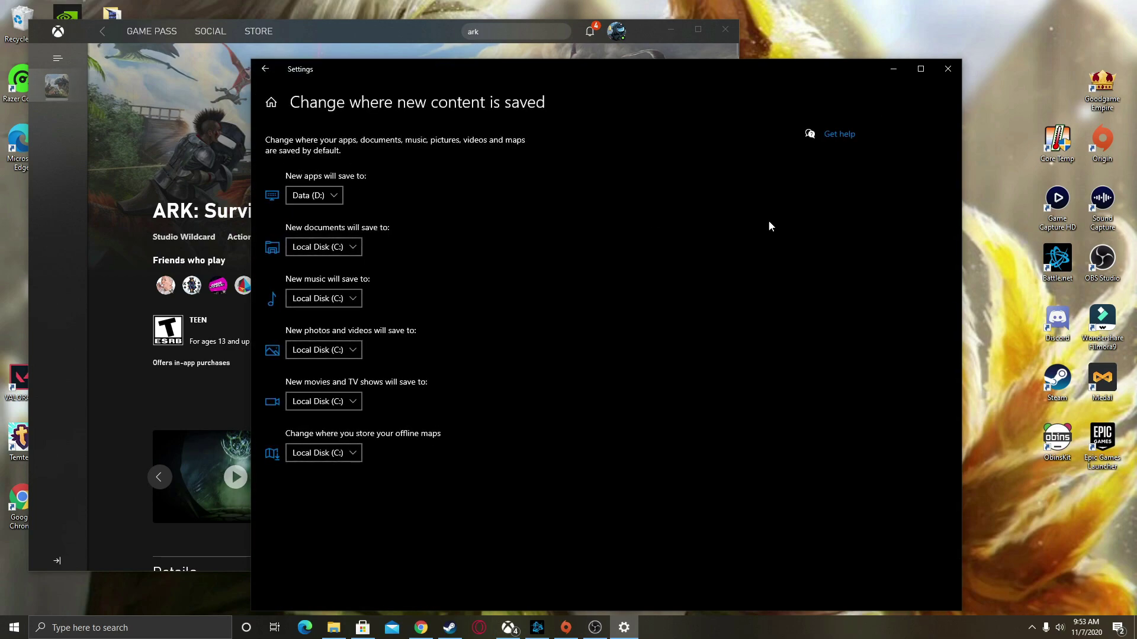
{"action": "left_click", "coordinate": [334, 628]}
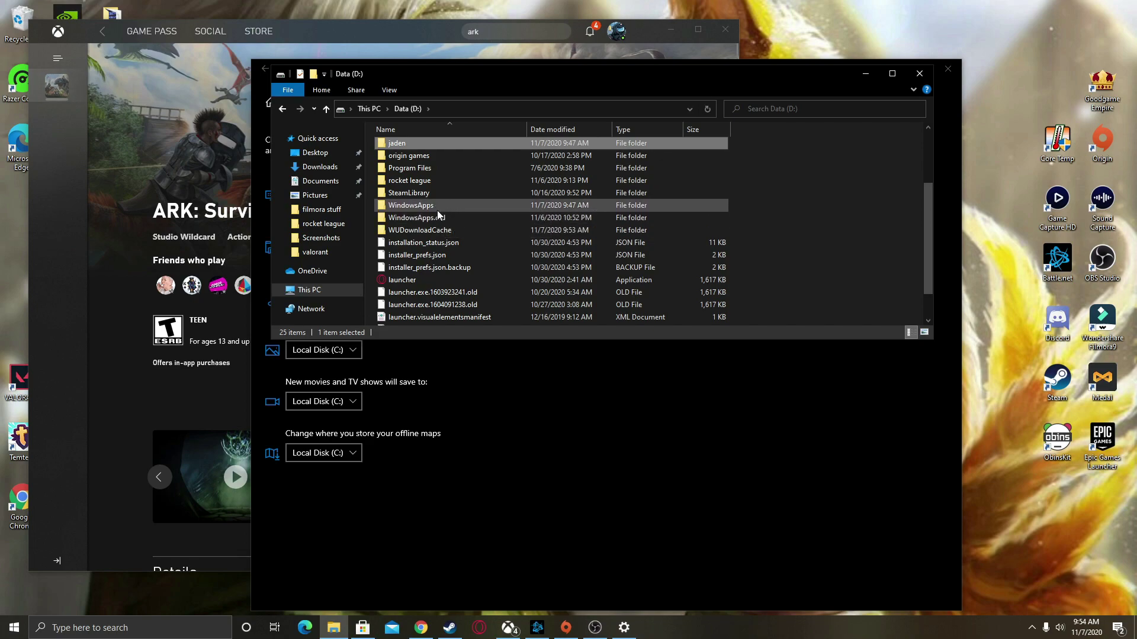
- Refresh the Data (D:) folder list and look inside the Recycle Bin
{"action": "right_click", "coordinate": [866, 227]}
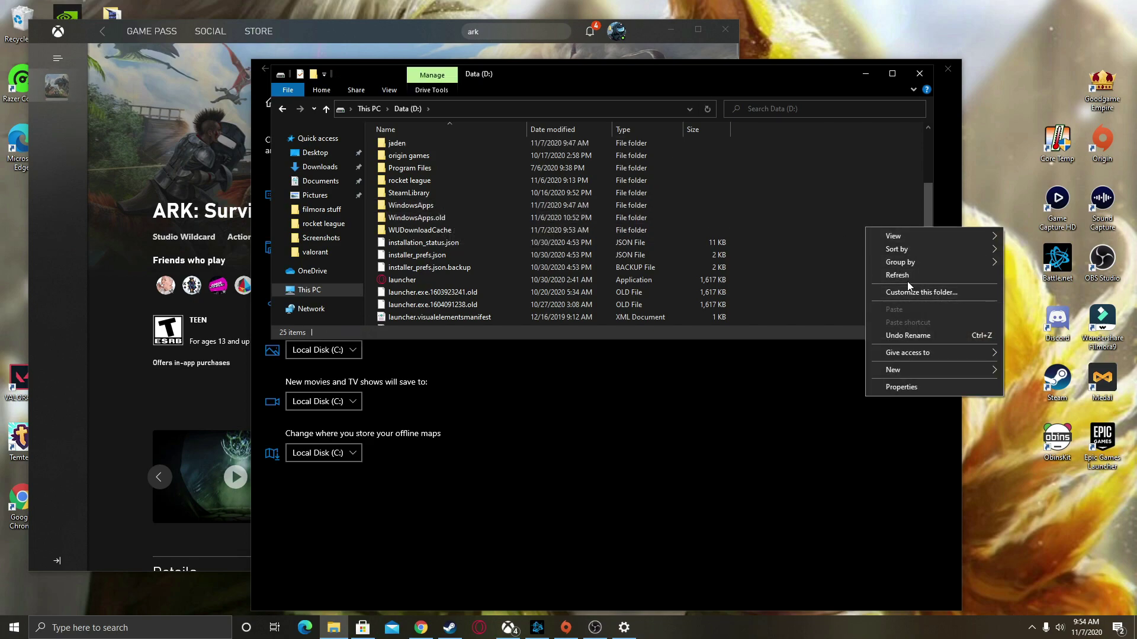
{"action": "left_click", "coordinate": [850, 247]}
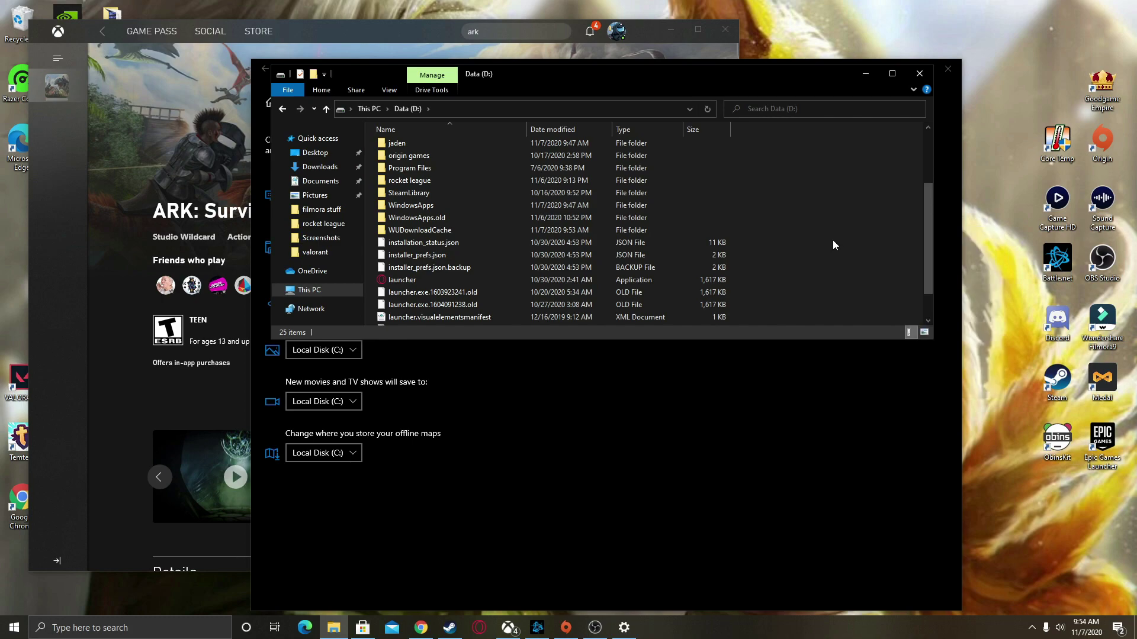
{"action": "double_click", "coordinate": [18, 27]}
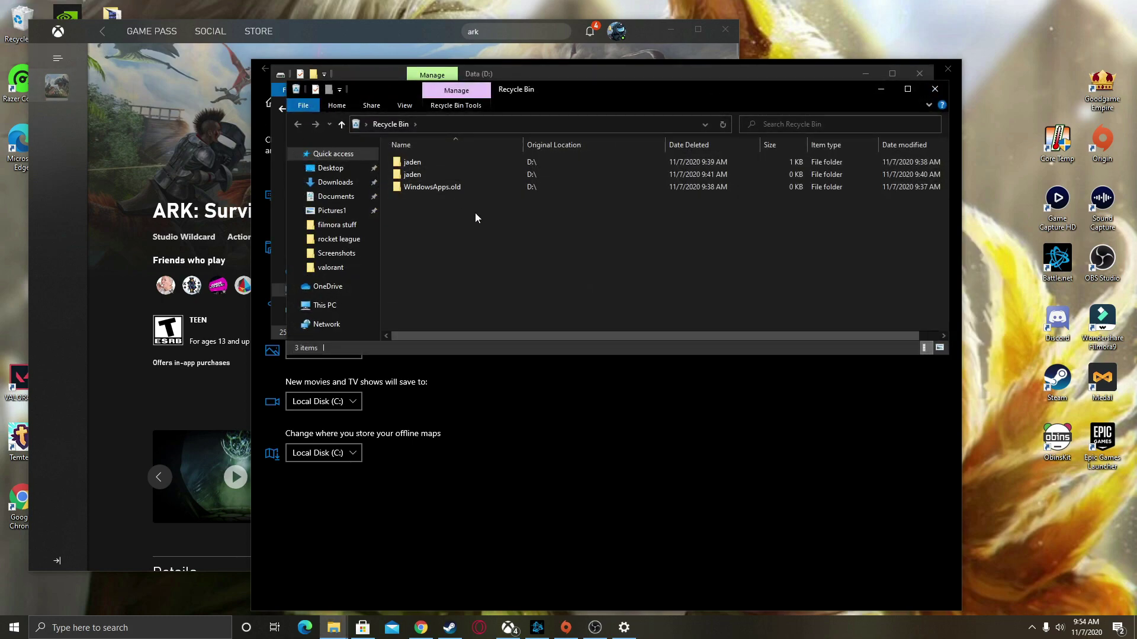
{"action": "left_click", "coordinate": [935, 89]}
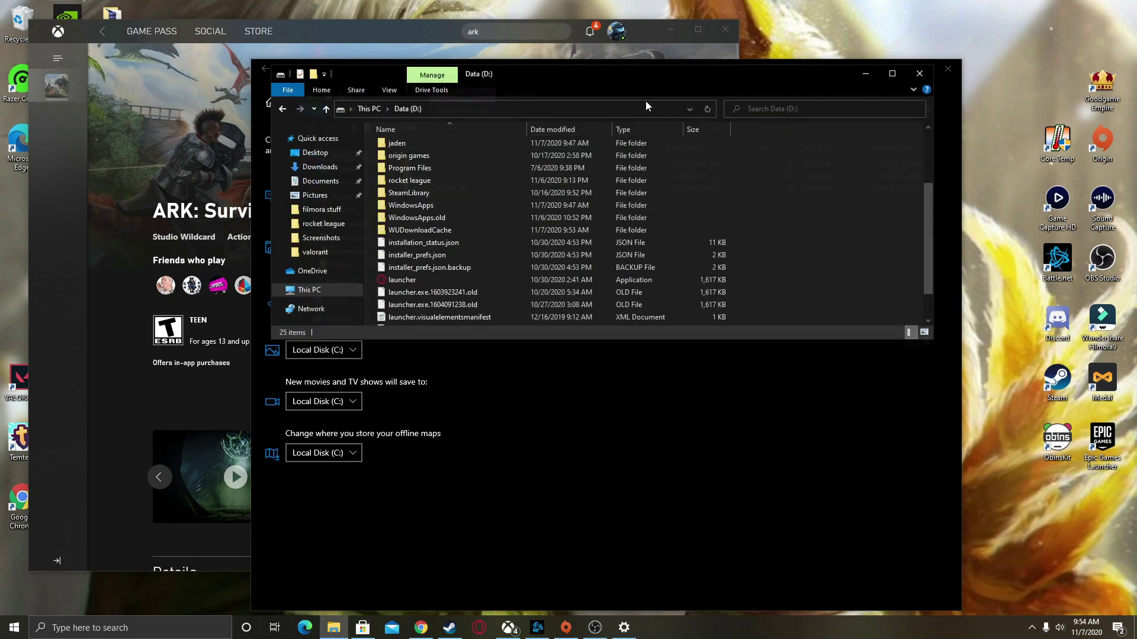
- Permanently delete the Recycle Bin's three items and close the Data (D:) window
{"action": "right_click", "coordinate": [10, 32]}
{"action": "left_click", "coordinate": [59, 52]}
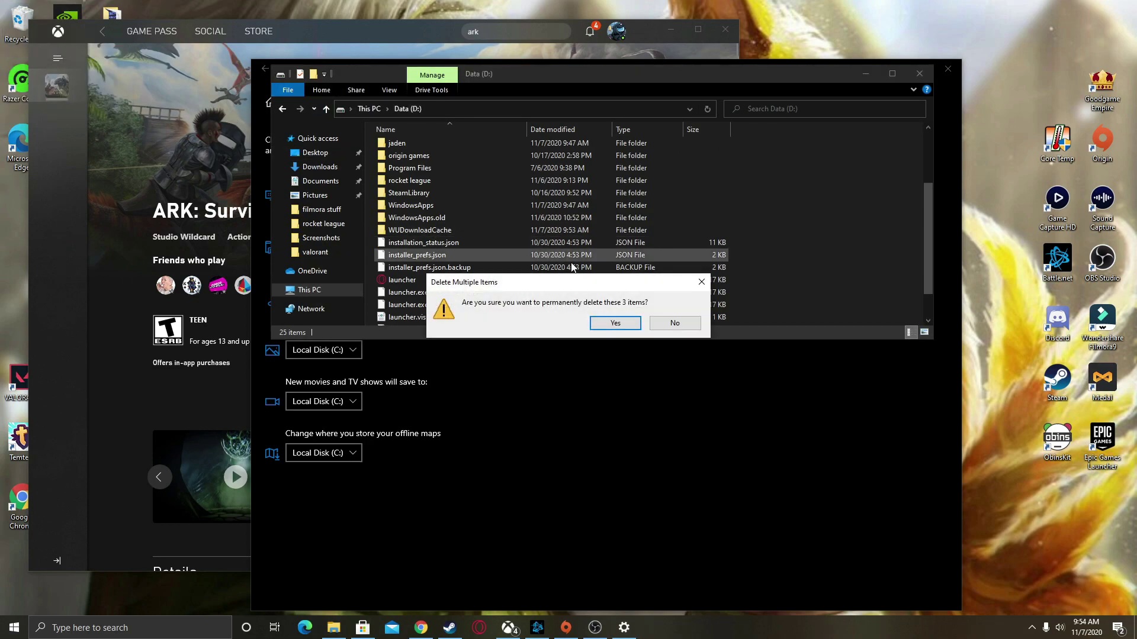
{"action": "left_click", "coordinate": [616, 324]}
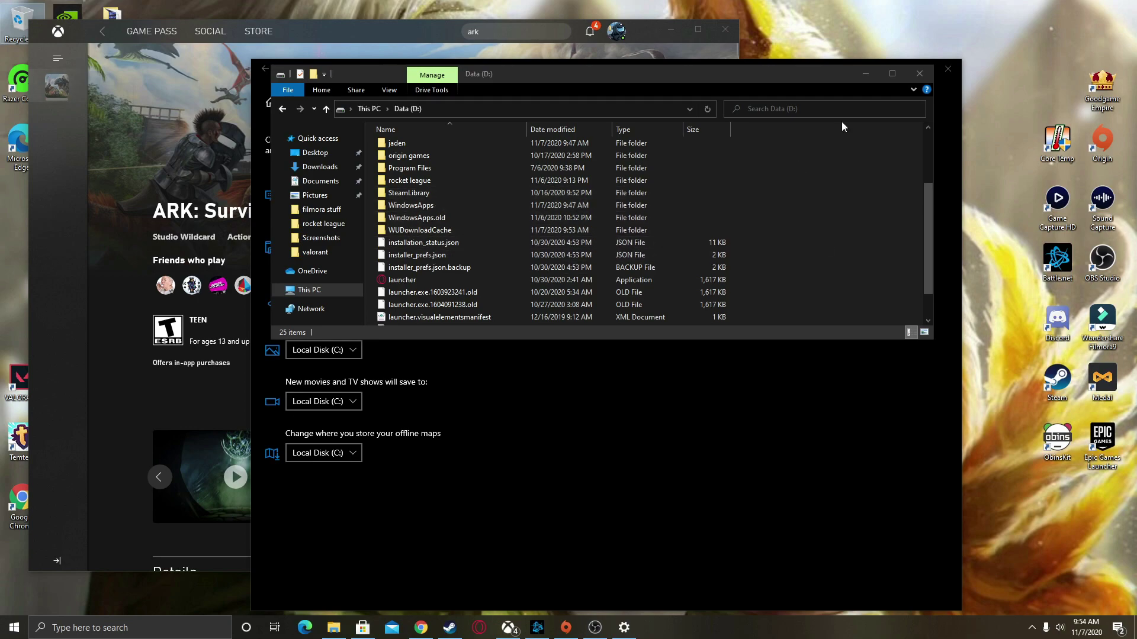
{"action": "left_click", "coordinate": [919, 73]}
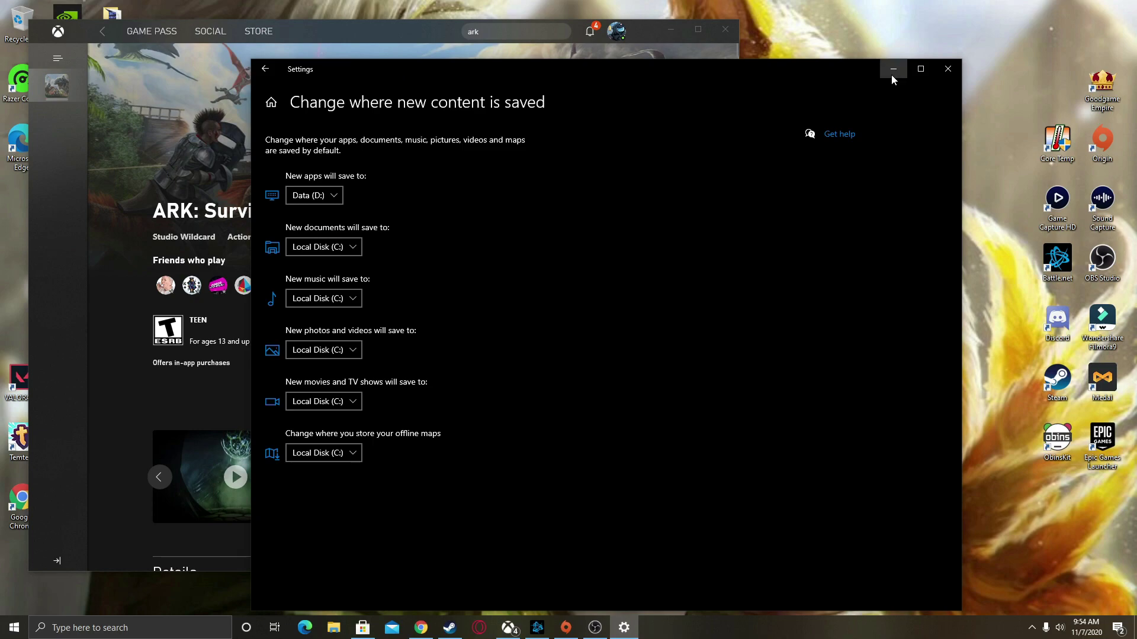
- Bring the Xbox app forward, centre it, and check ARK: Survival Evolved downloading at 2% (352 MB of 140.4 GB)
{"action": "left_click", "coordinate": [893, 70]}
{"action": "left_click_drag", "start_coordinate": [408, 37], "coordinate": [602, 38]}
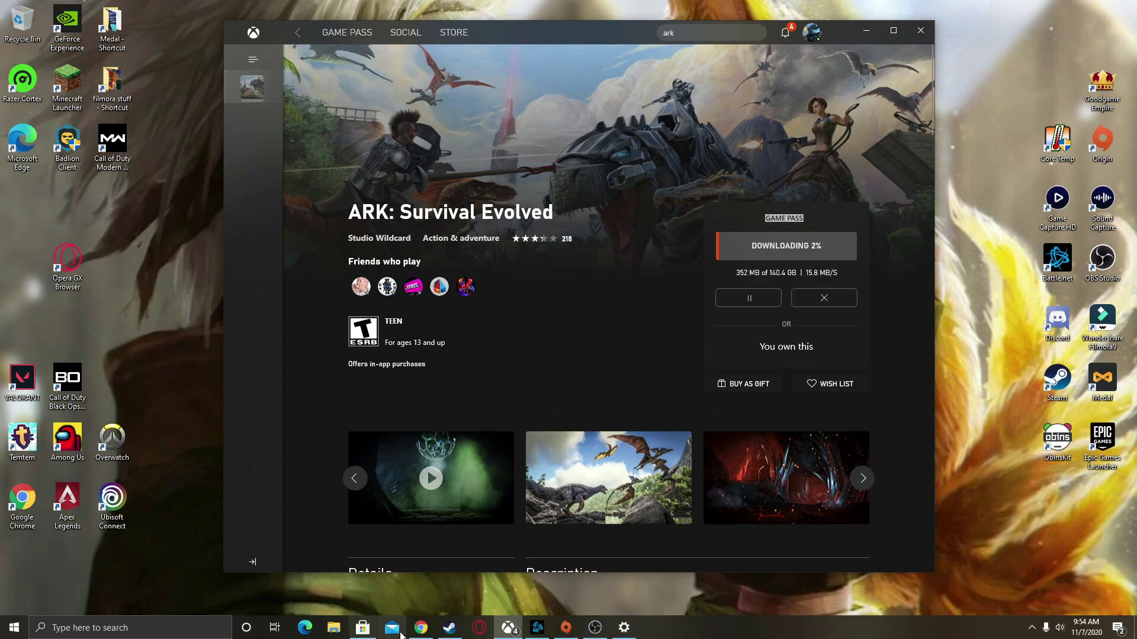
{"action": "scroll", "coordinate": [616, 388], "scroll_direction": "down", "scroll_amount": 5}
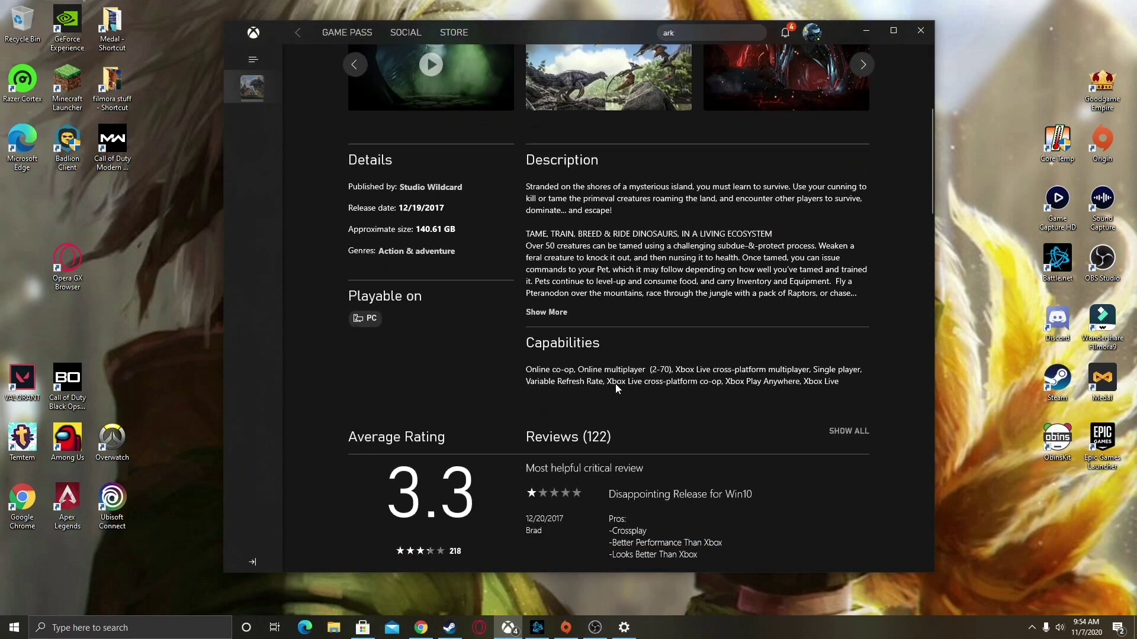
{"action": "scroll", "coordinate": [616, 388], "scroll_direction": "up", "scroll_amount": 4}
{"action": "scroll", "coordinate": [616, 388], "scroll_direction": "down", "scroll_amount": 8}
{"action": "scroll", "coordinate": [616, 388], "scroll_direction": "up", "scroll_amount": 10}
{"action": "scroll", "coordinate": [615, 388], "scroll_direction": "up", "scroll_amount": 1}
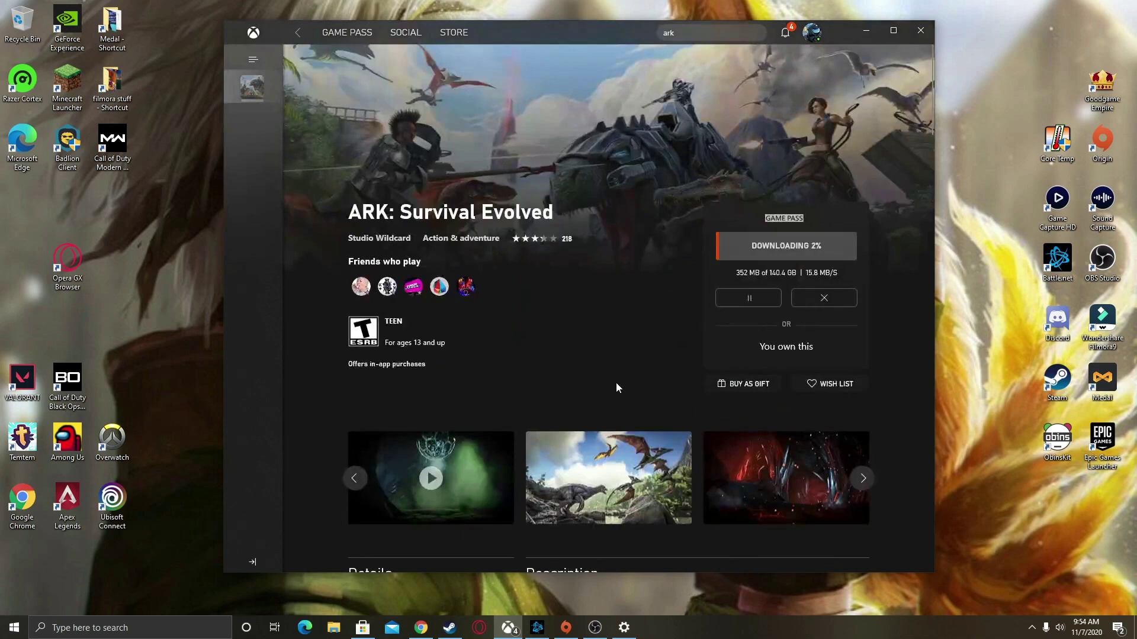